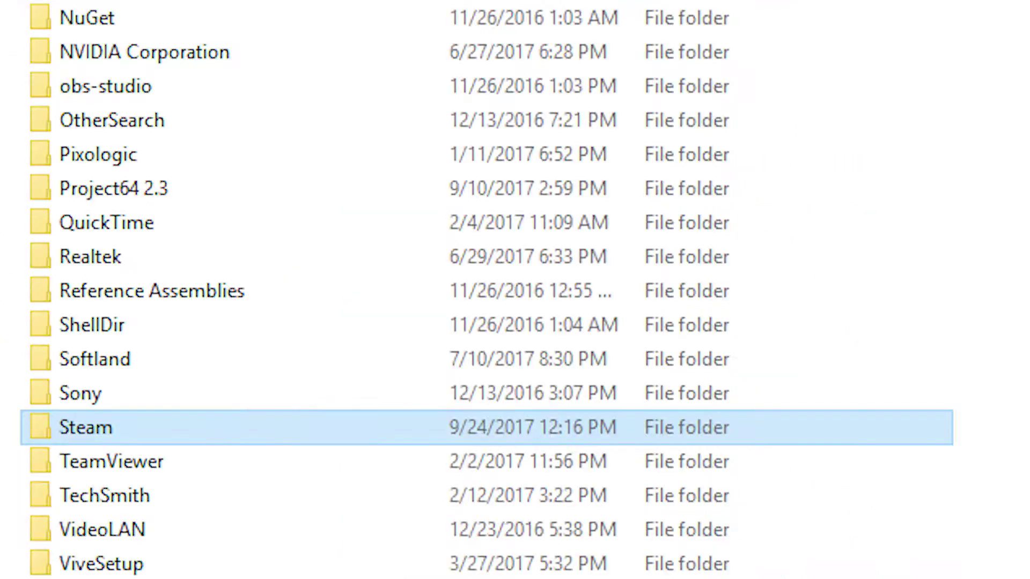
Step: Open Steam's steamapps\common folder in File Explorer
double_click(86, 427)
scroll(161, 183, "down", 3)
double_click(106, 140)
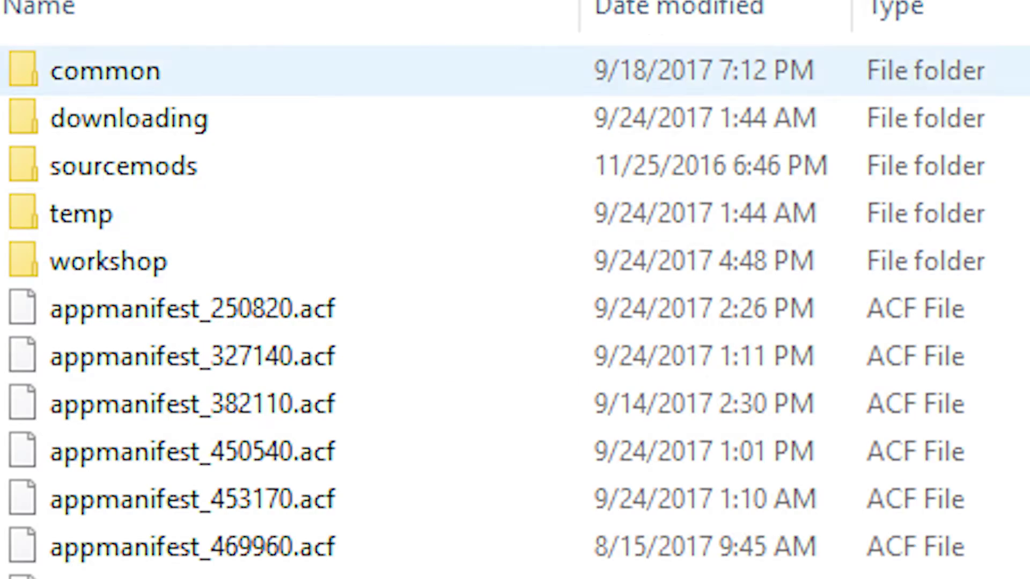
double_click(106, 70)
scroll(515, 352, "down", 3)
scroll(188, 356, "down", 3)
Step: Go through SteamVR > drivers > virtualcontroller to the bin\win64 folder holding driver_virtualcontroller.dll
double_click(188, 356)
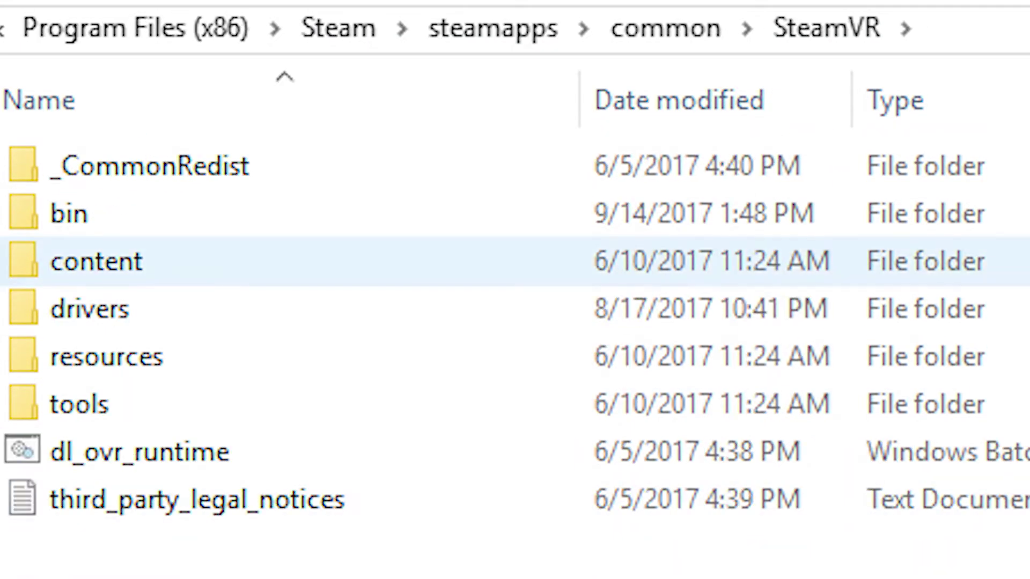
double_click(187, 309)
left_click(188, 405)
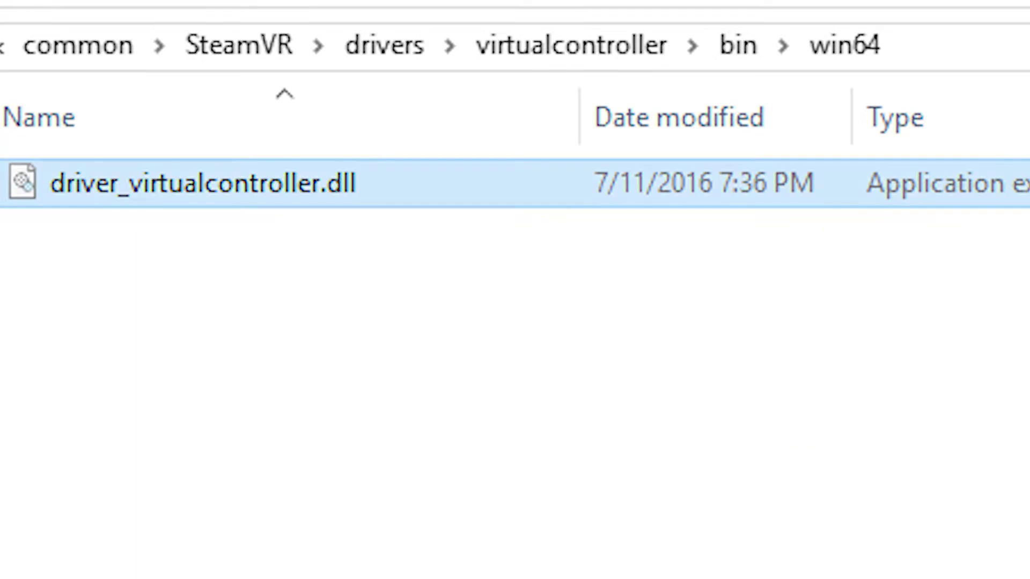
left_click_drag(312, 248, 373, 311)
left_click_drag(289, 170, 287, 343)
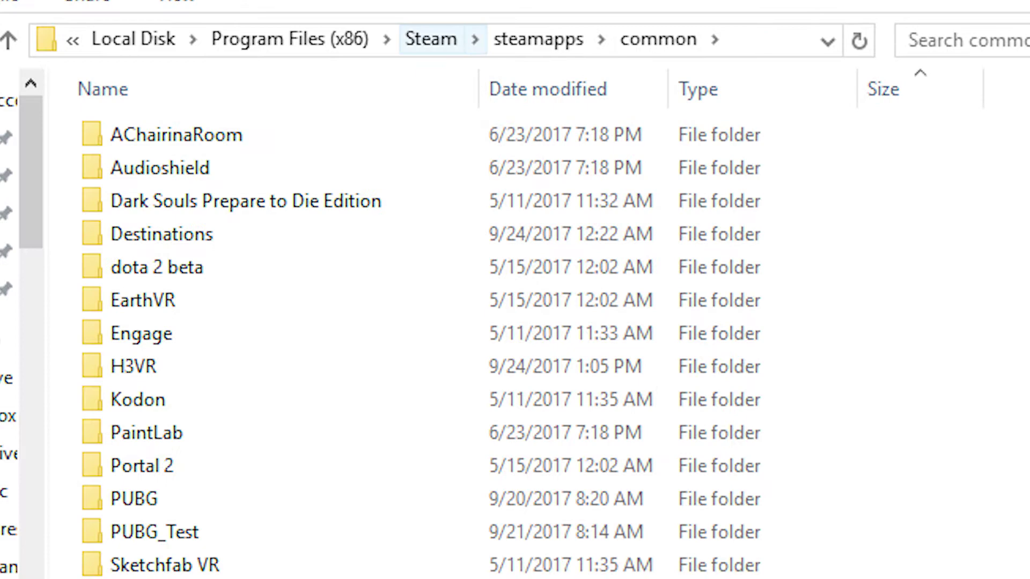
Step: Go back to the Steam folder, open config and select the steamvr.vrsettings file
left_click(431, 39)
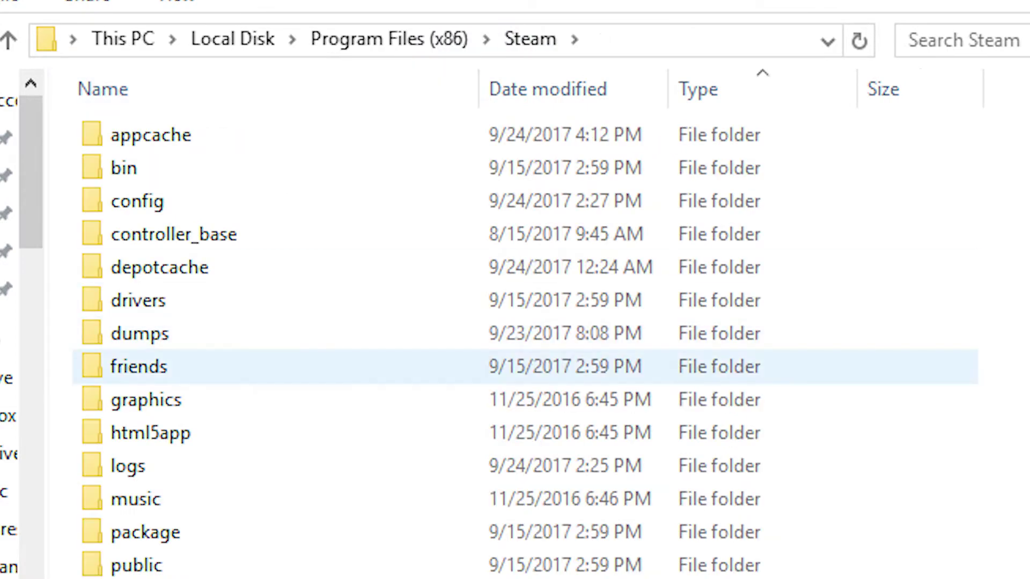
scroll(343, 466, "down", 8)
scroll(343, 466, "up", 11)
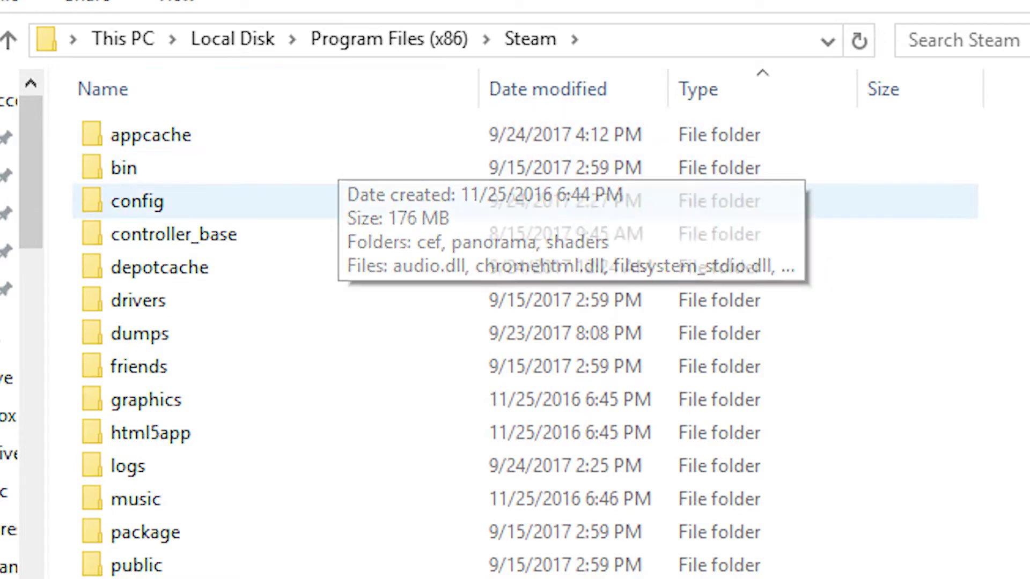
double_click(161, 201)
scroll(215, 483, "down", 2)
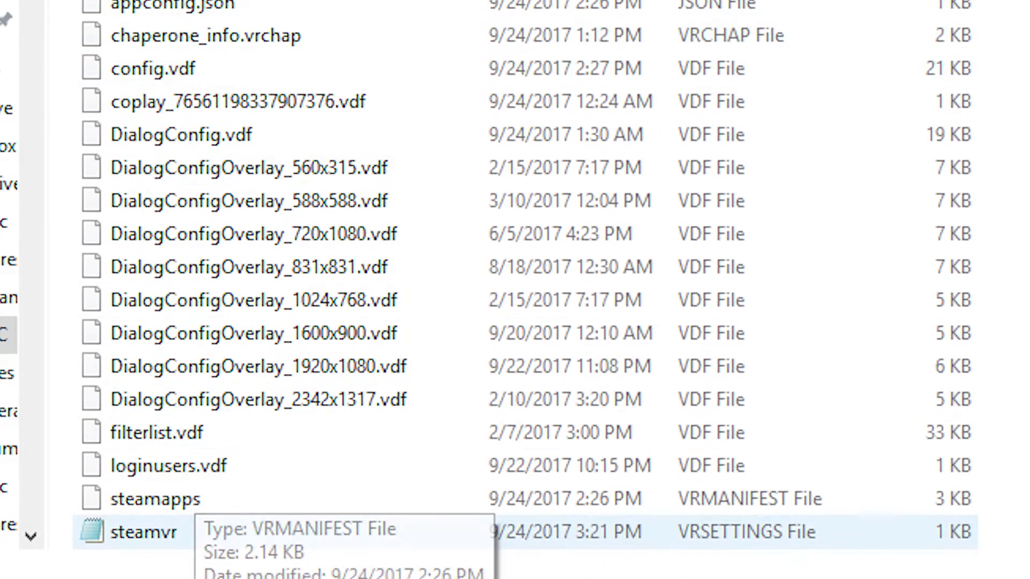
left_click(182, 532)
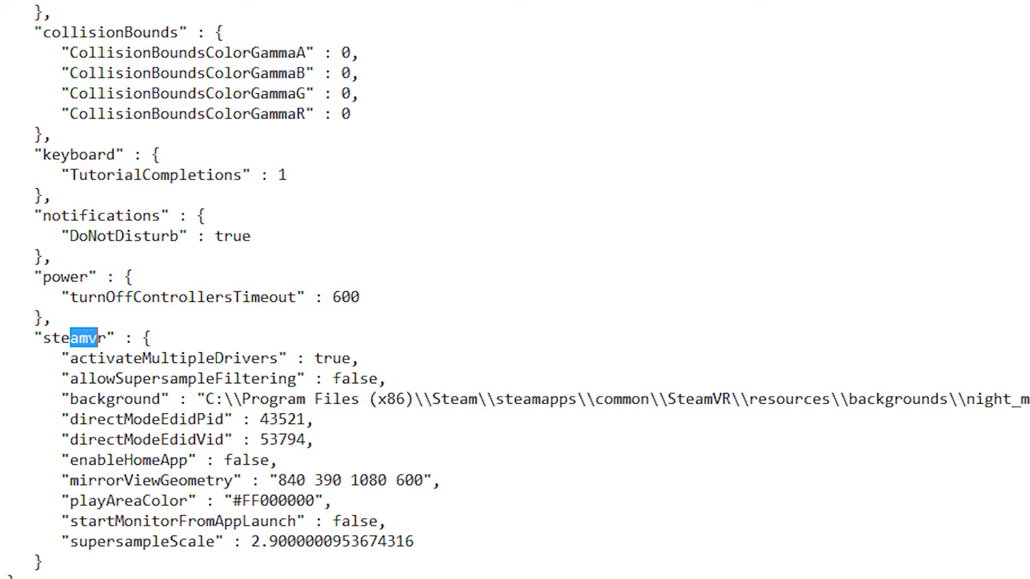
Step: Retype the line "activateMultipleDrivers" : true, under the steamvr section and go to save
left_click_drag(98, 337, 152, 338)
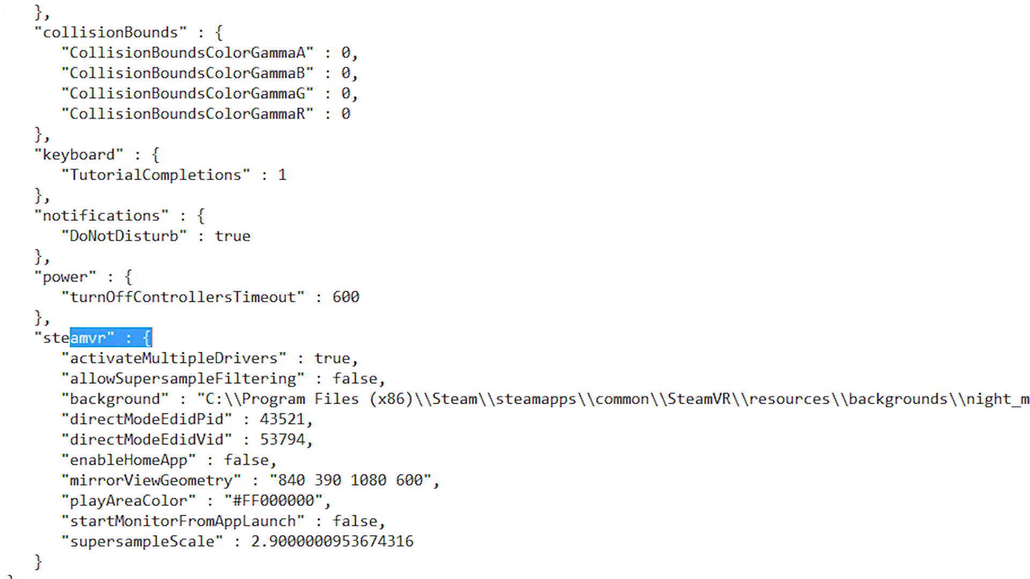
left_click(52, 317)
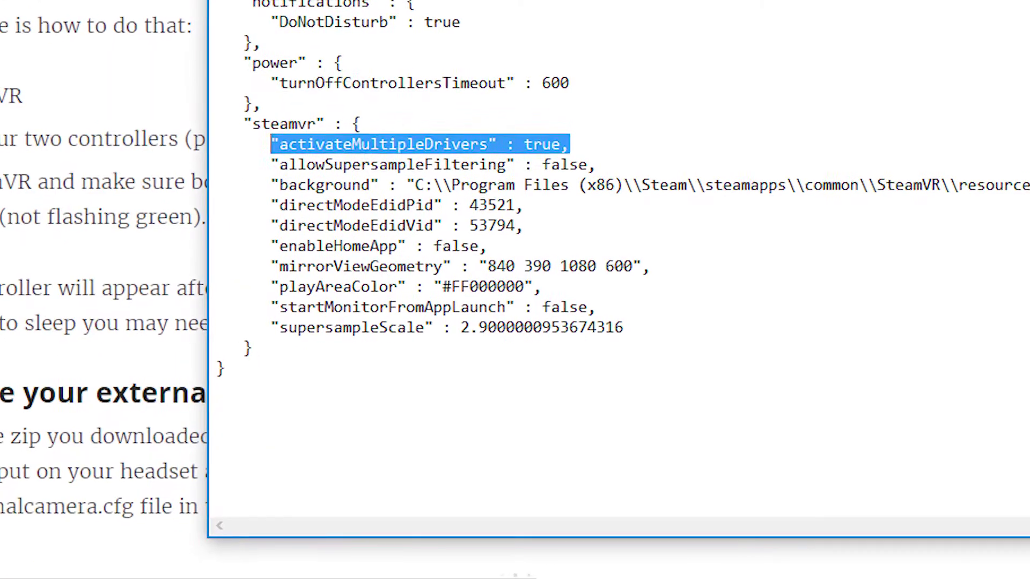
key("BackSpace")
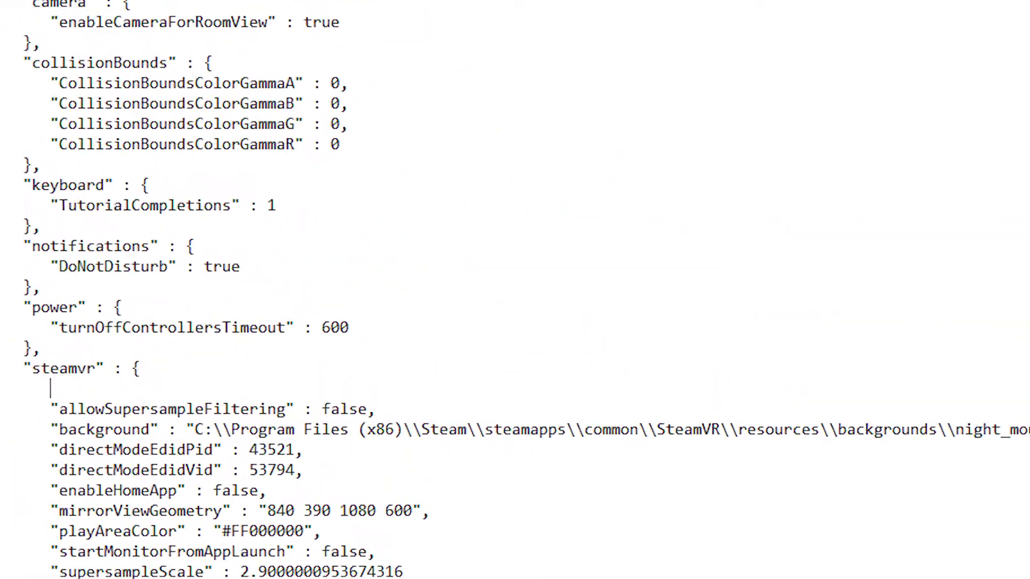
type("\"")
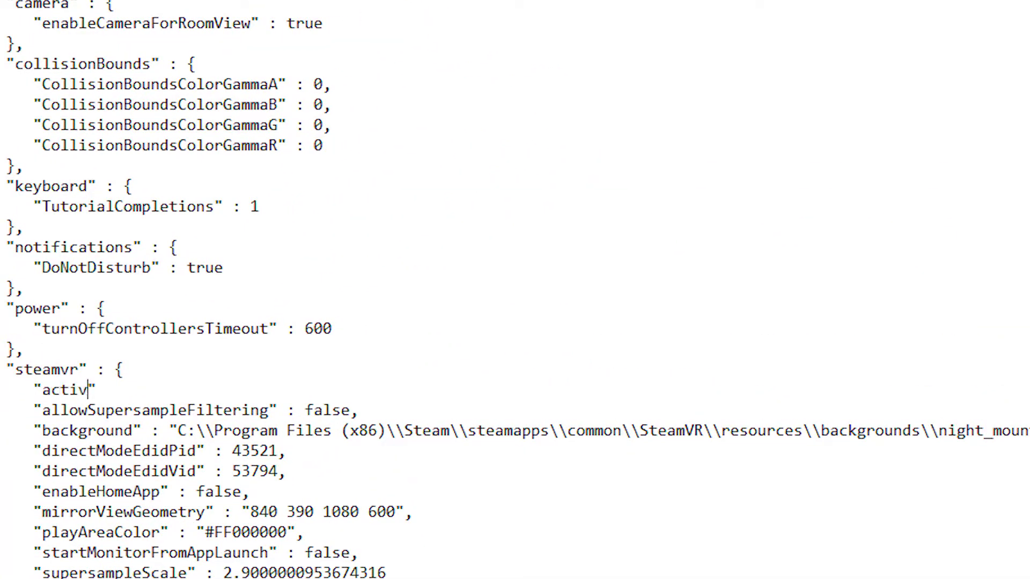
type("activate\"MultipleDrivers")
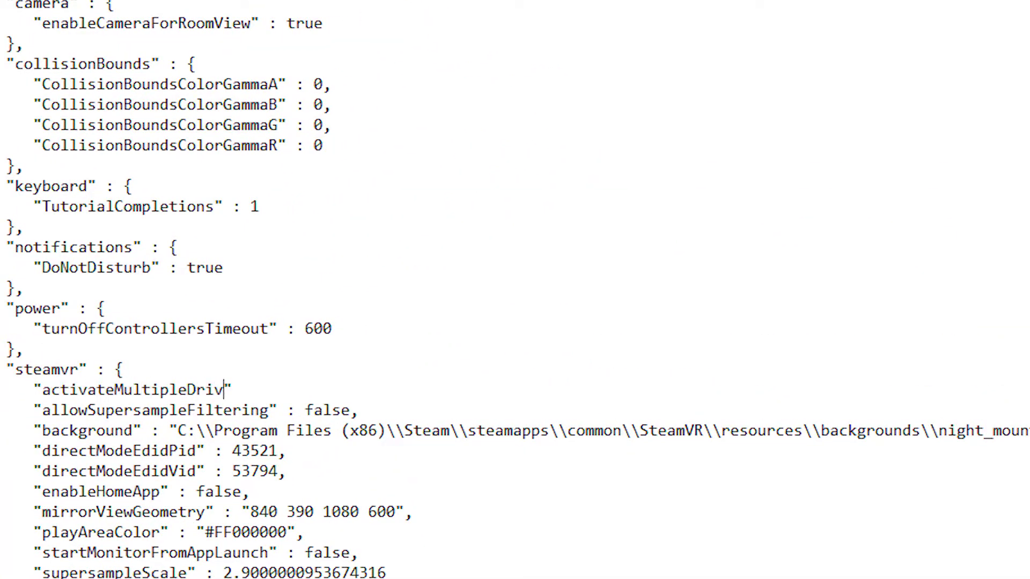
key("Right")
type(": true")
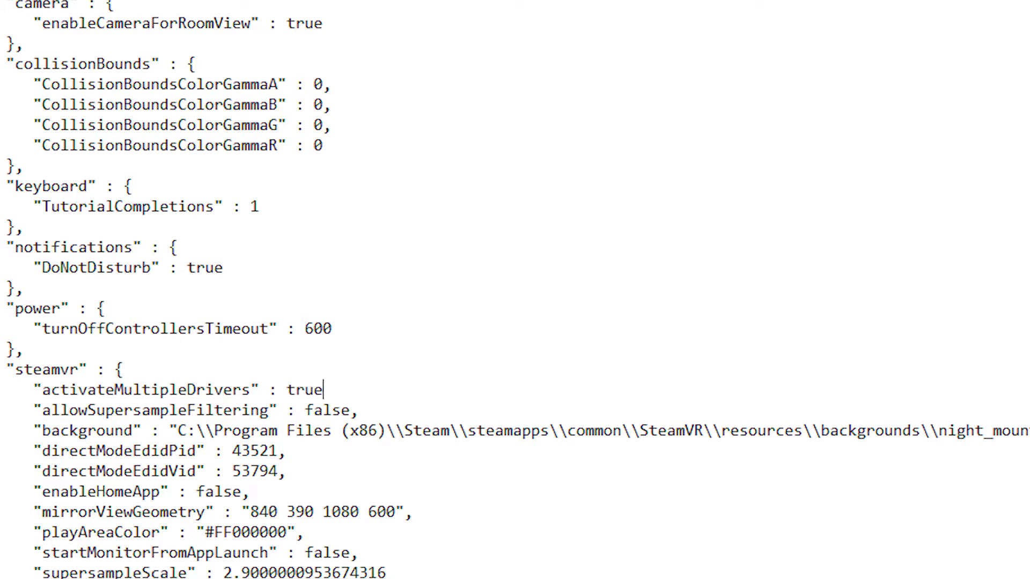
type(",")
left_click_drag(268, 410, 296, 410)
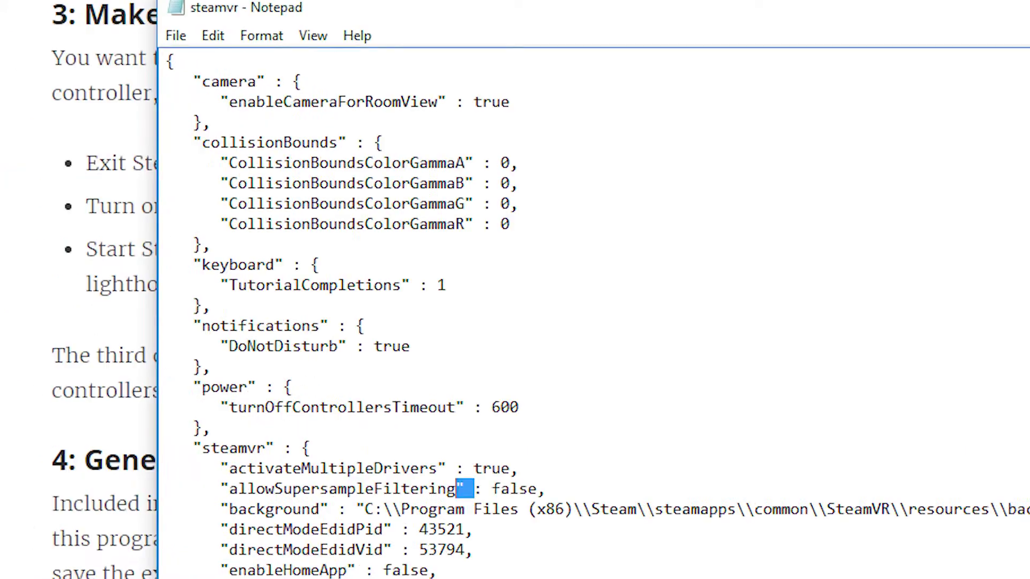
left_click_drag(105, 309, 24, 289)
left_click(185, 38)
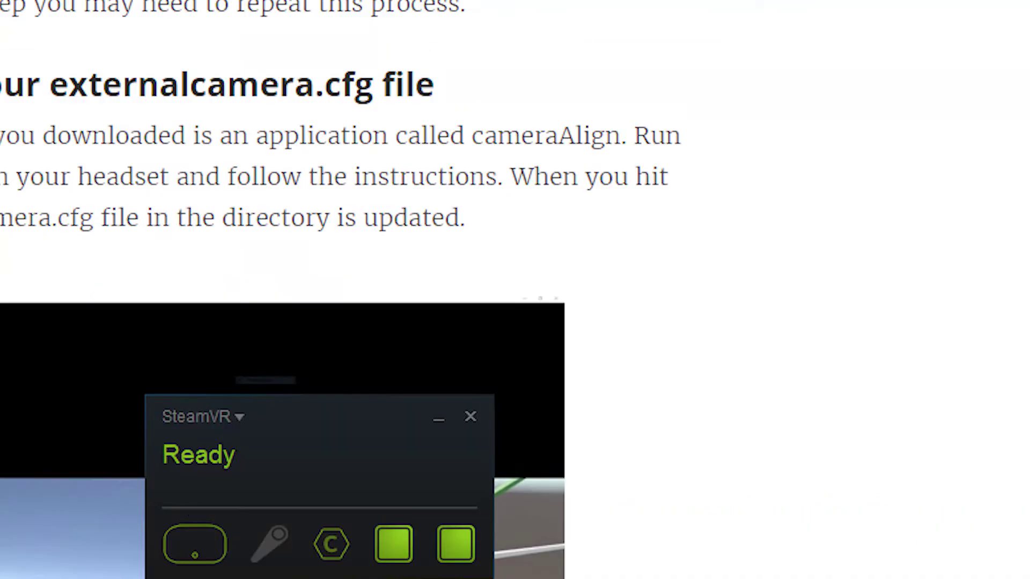
Step: Move the SteamVR status window aside and quit SteamVR so it restarts with the new setting
left_click_drag(322, 417, 764, 0)
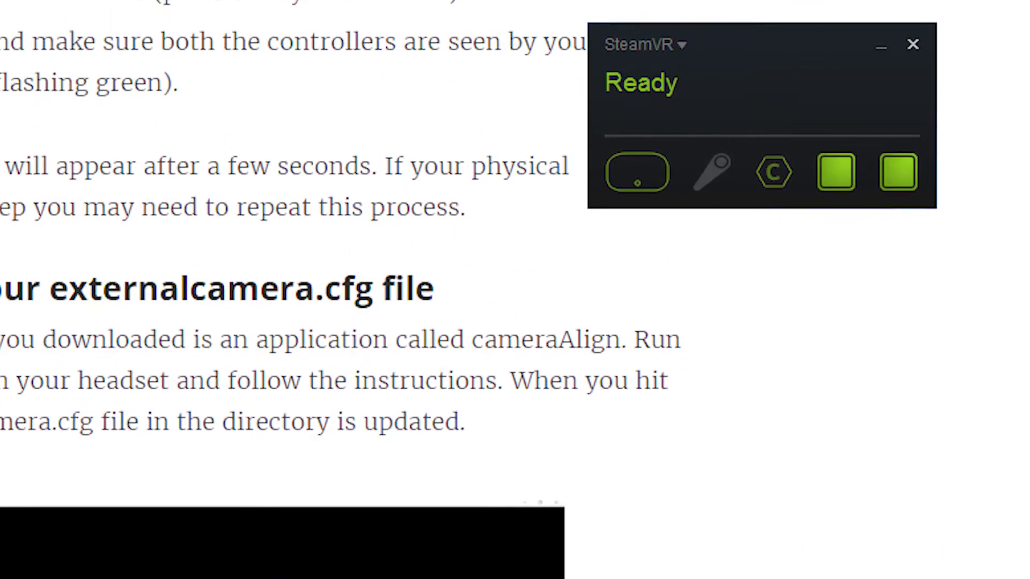
left_click(913, 92)
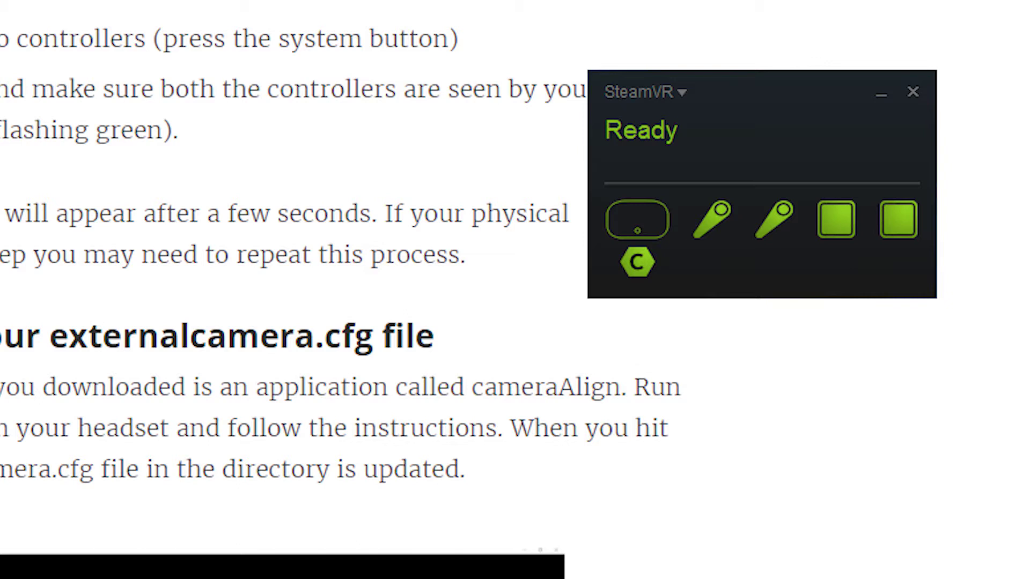
mouse_move(637, 261)
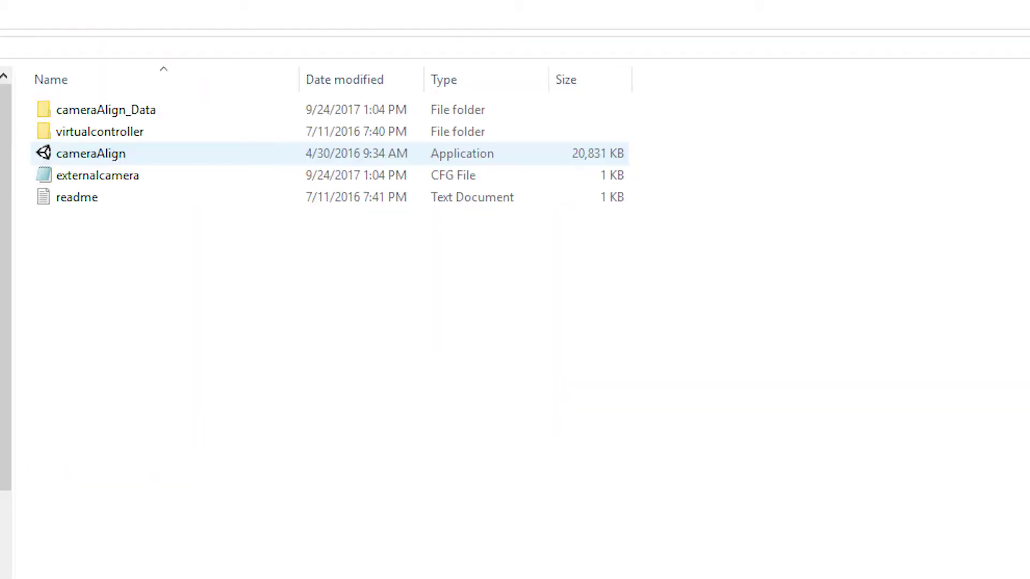
Step: Launch cameraAlign.exe to calibrate the camera and generate externalcamera.cfg
double_click(91, 154)
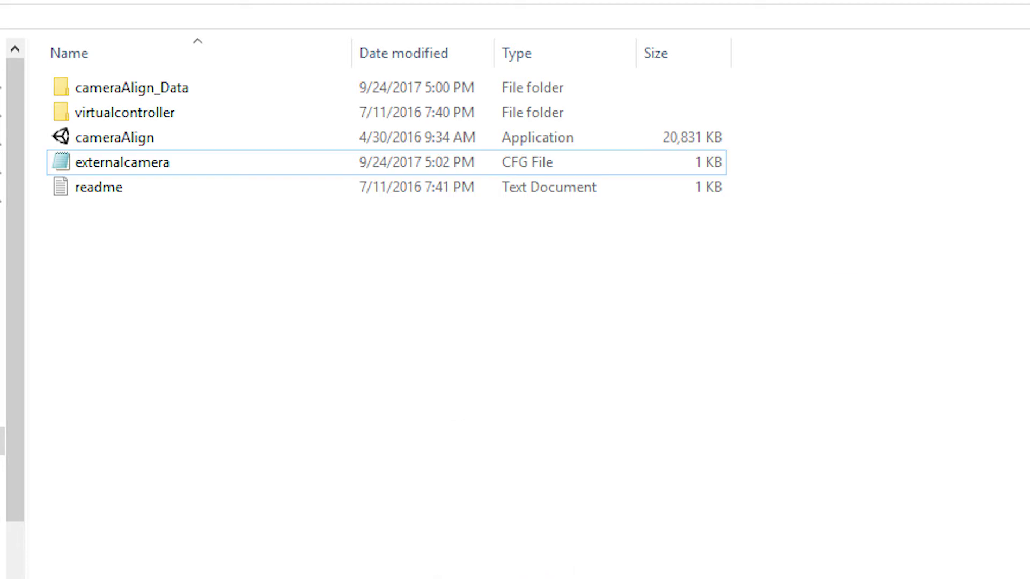
Step: Paste externalcamera.cfg into steamapps\common\Tilt Brush, undo the accidental delete, and select TiltBrush.exe
key("super+e")
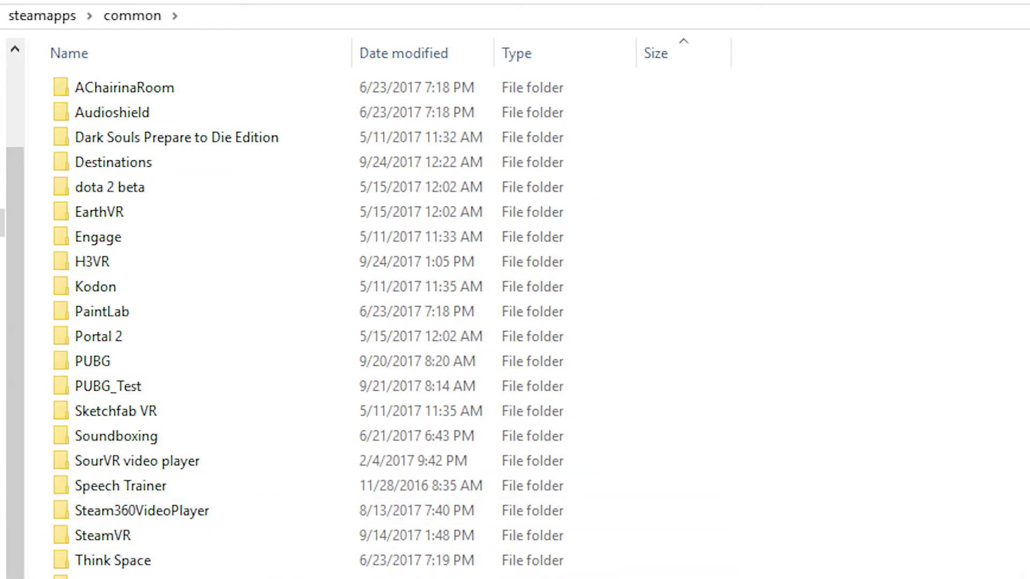
mouse_move(622, 578)
left_mouse_down()
mouse_move(349, 91)
mouse_move(322, 318)
mouse_move(590, 578)
left_mouse_up()
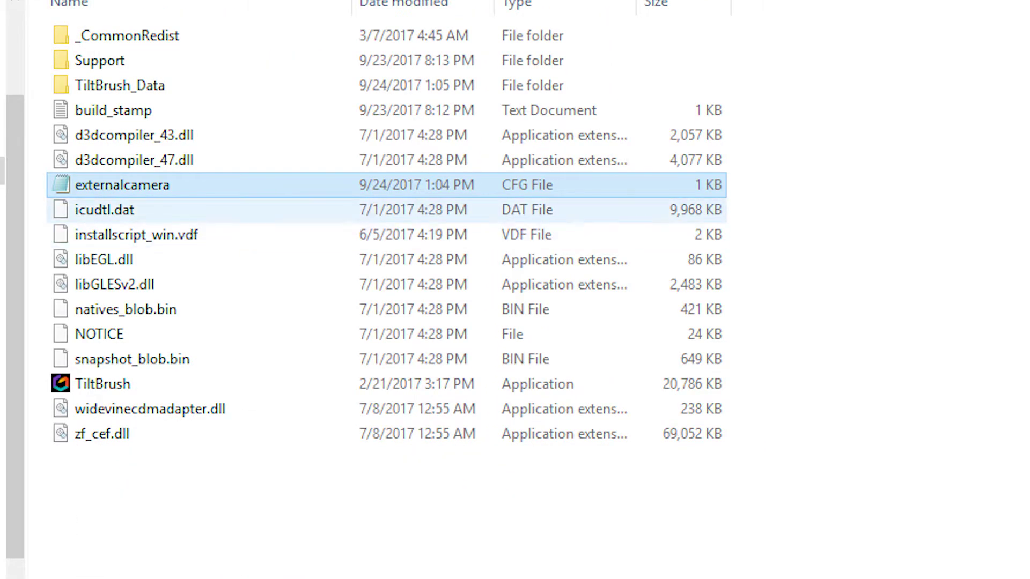
key("Delete")
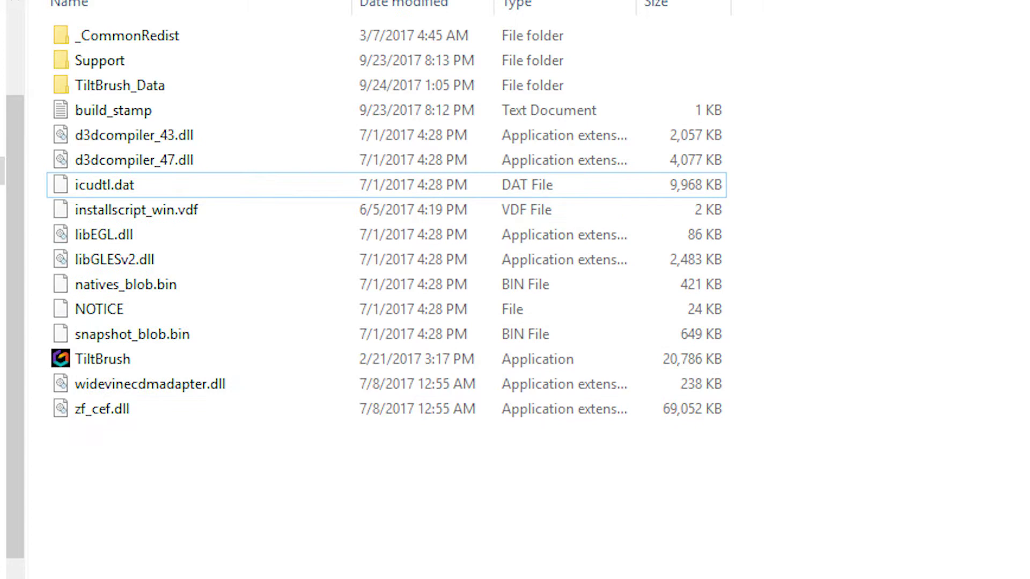
right_click(33, 522)
left_click(91, 554)
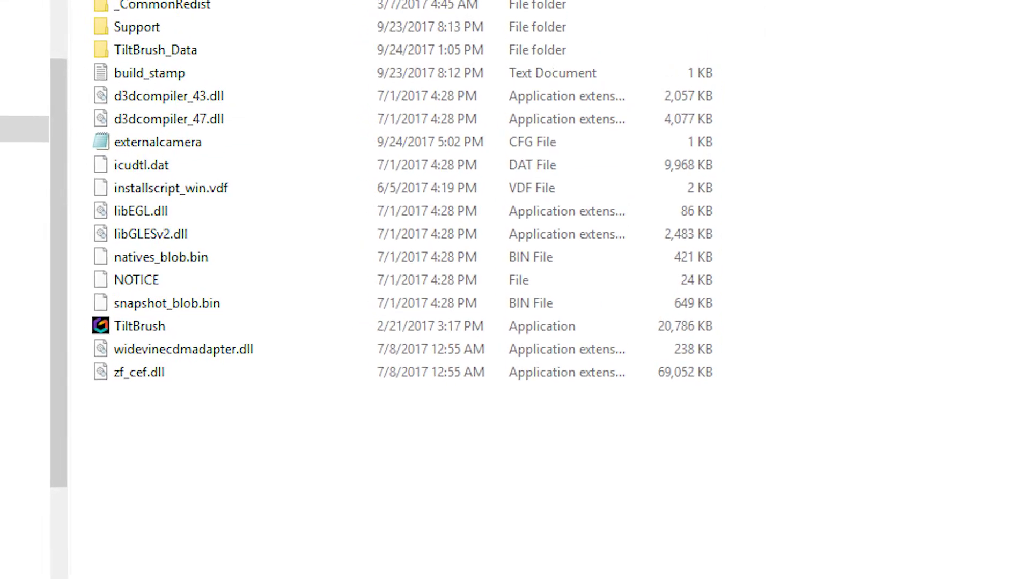
left_click(102, 315)
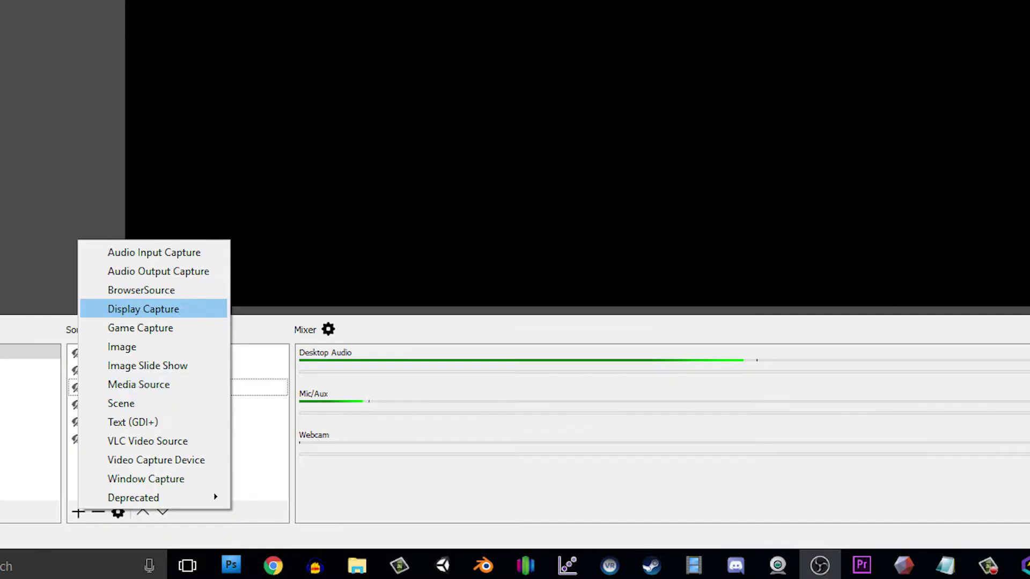
Step: Add a Window Capture source named Background for TiltBrush.exe with Capture Cursor unchecked
key("Escape")
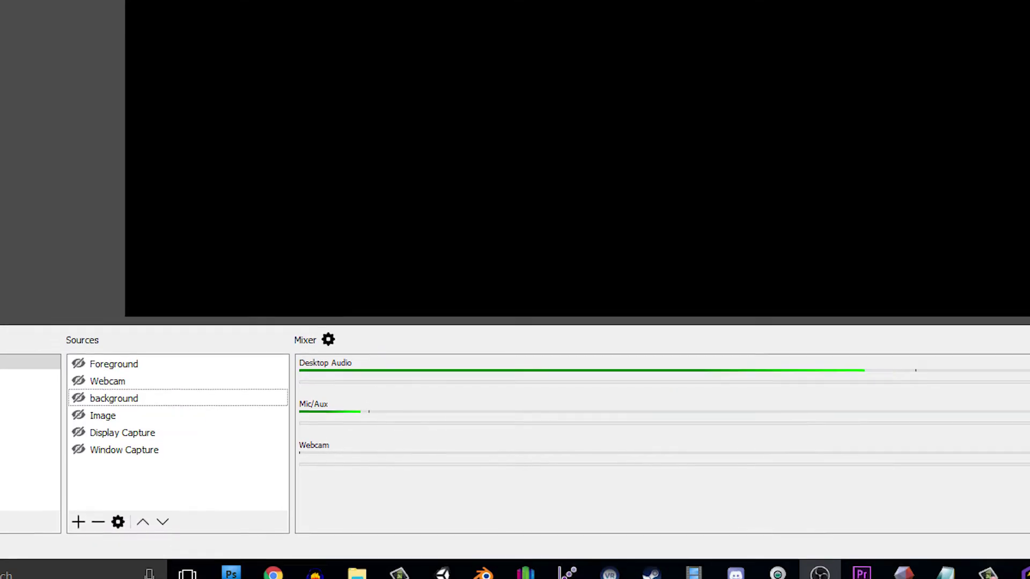
left_click(162, 571)
left_click(146, 499)
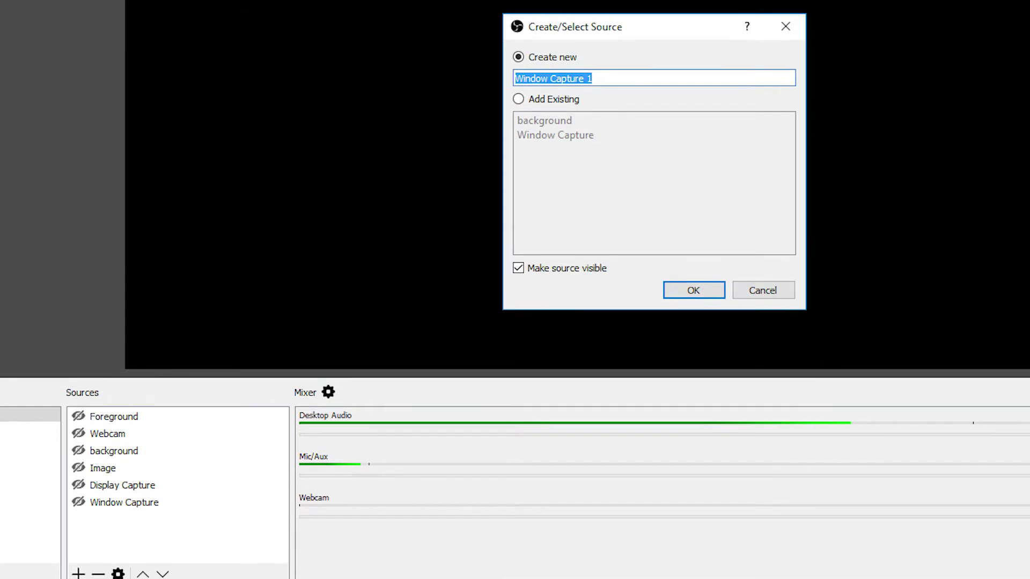
type("Background")
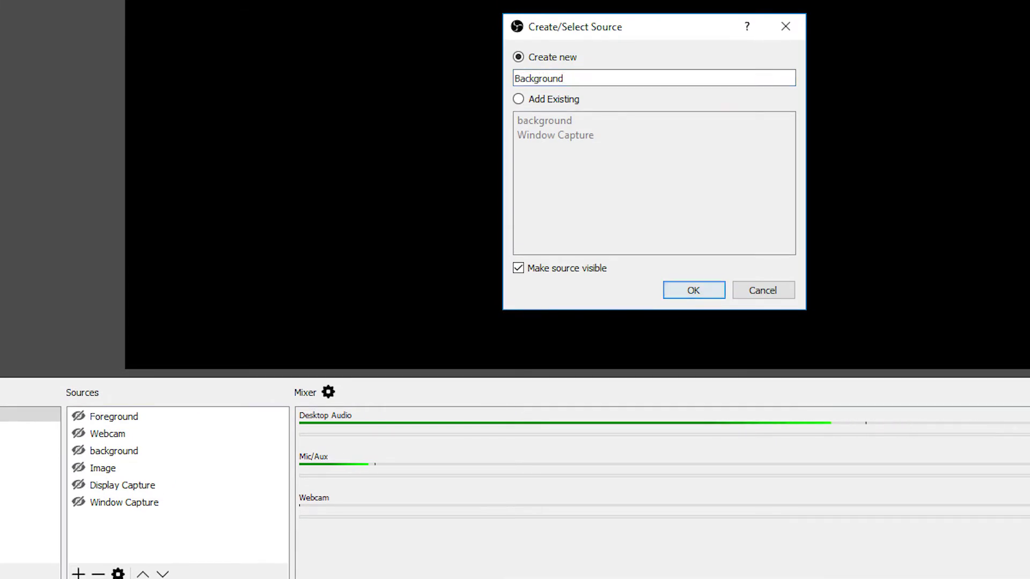
key("Return")
left_click(465, 321)
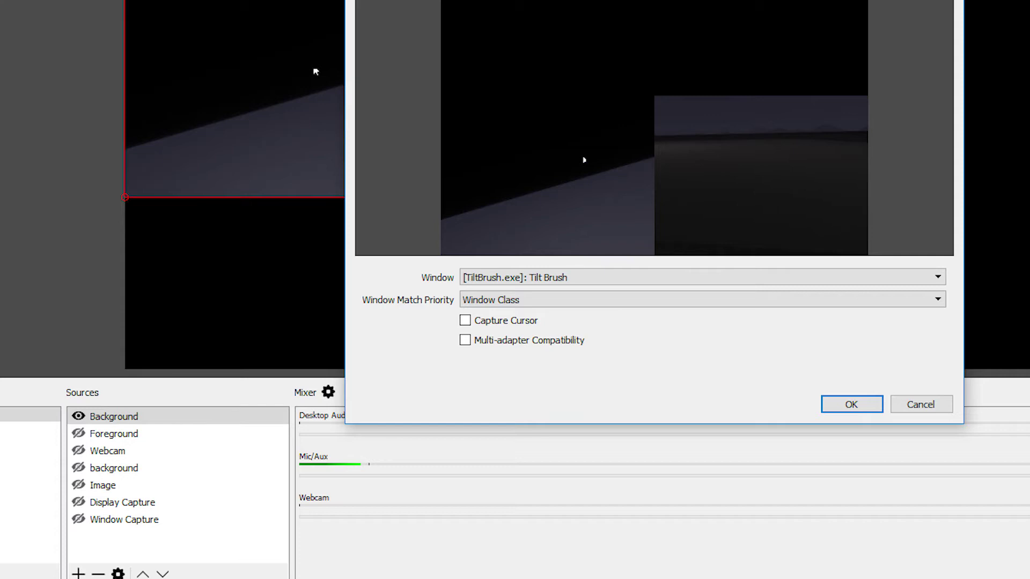
key("Return")
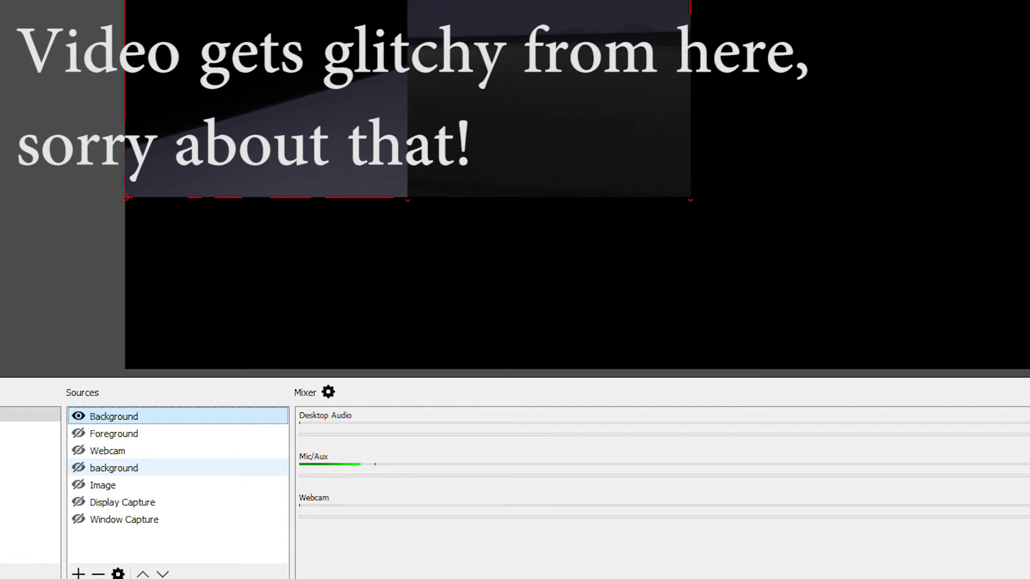
Step: Add a Crop/Pad filter to the Background source
right_click(114, 416)
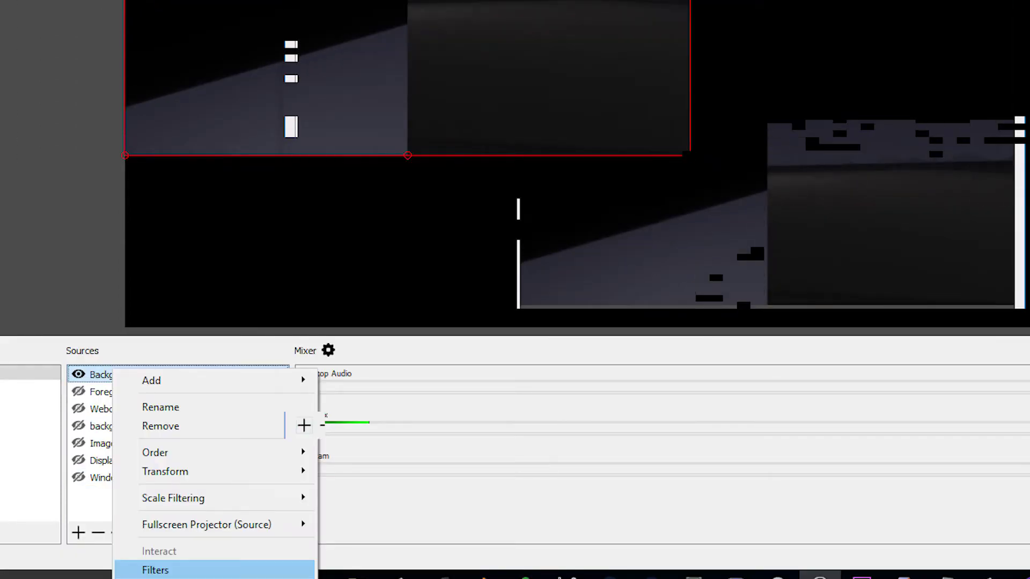
left_click(156, 570)
left_click(304, 425)
left_click(356, 452)
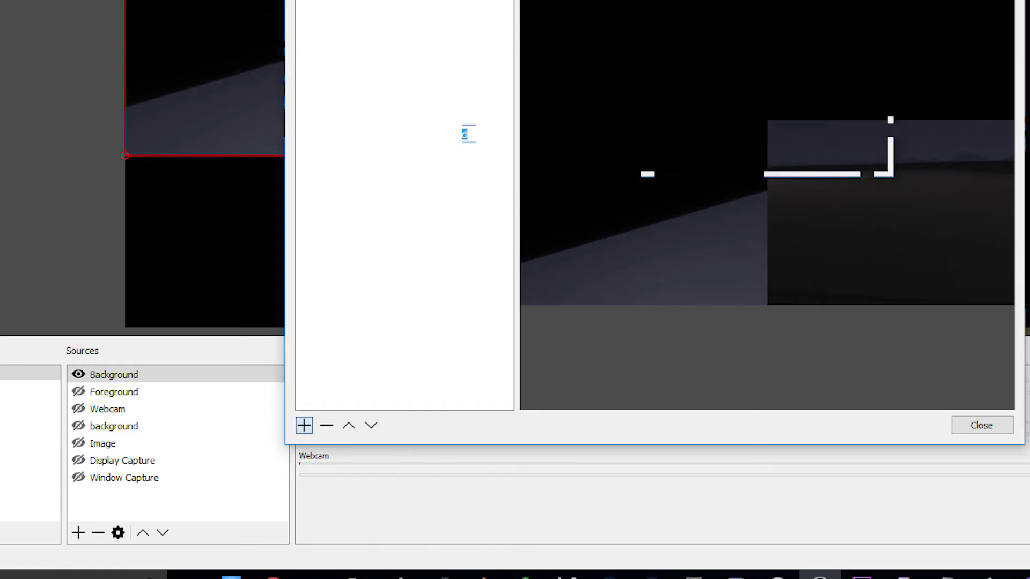
left_click(618, 157)
Step: Set the crop to Top 400 and Right 540, then align the layer to the canvas's left edge
double_click(567, 252)
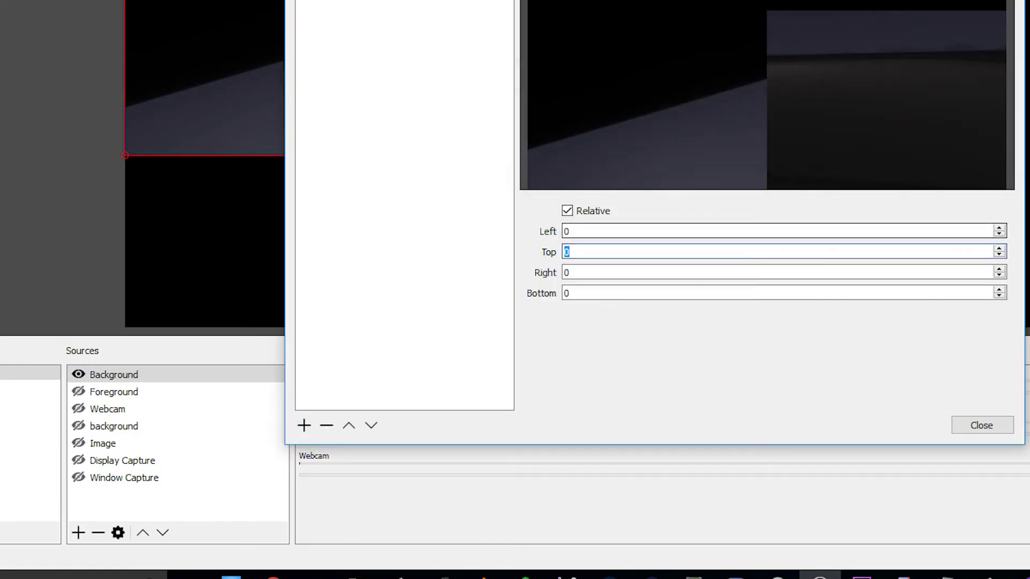
type("400")
key("Tab")
type("540")
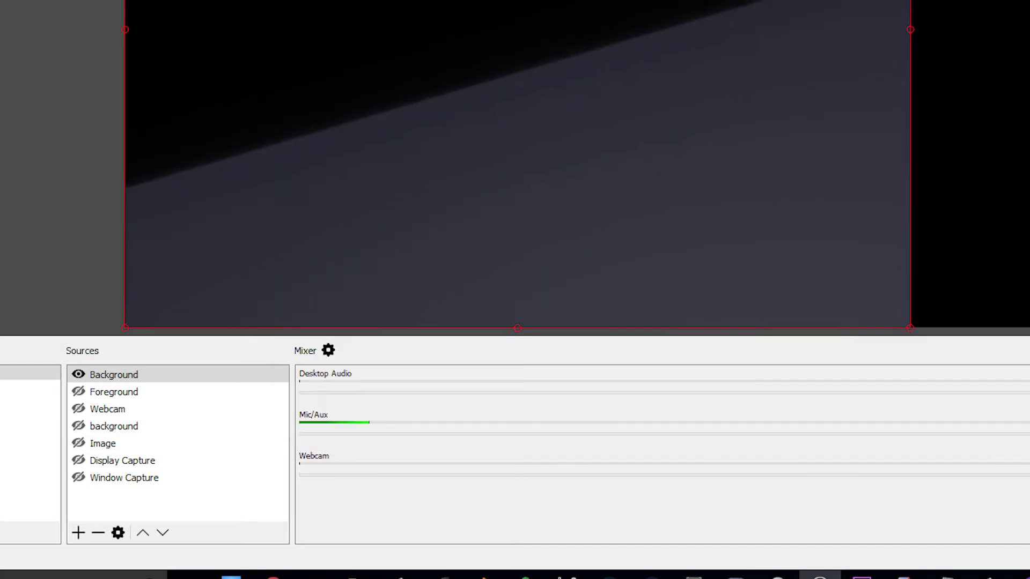
mouse_move(518, 172)
left_mouse_down()
mouse_move(646, 171)
mouse_move(663, 160)
mouse_move(663, 172)
mouse_move(517, 172)
left_mouse_up()
Step: Add a Video Capture Device source named webcam using the Logitech HD Pro Webcam C920
left_click(114, 375)
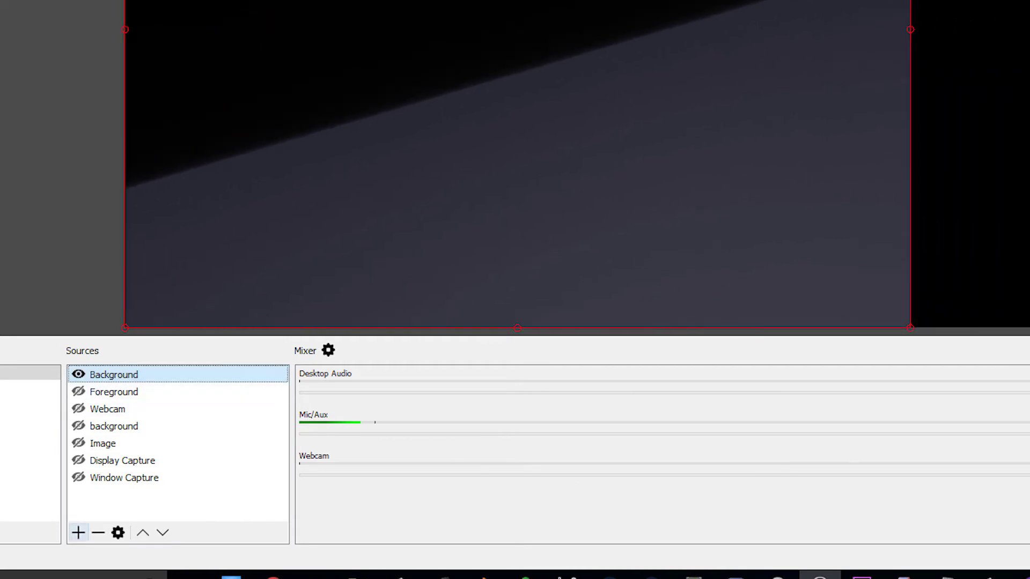
left_click(78, 532)
left_click(120, 370)
left_click(78, 533)
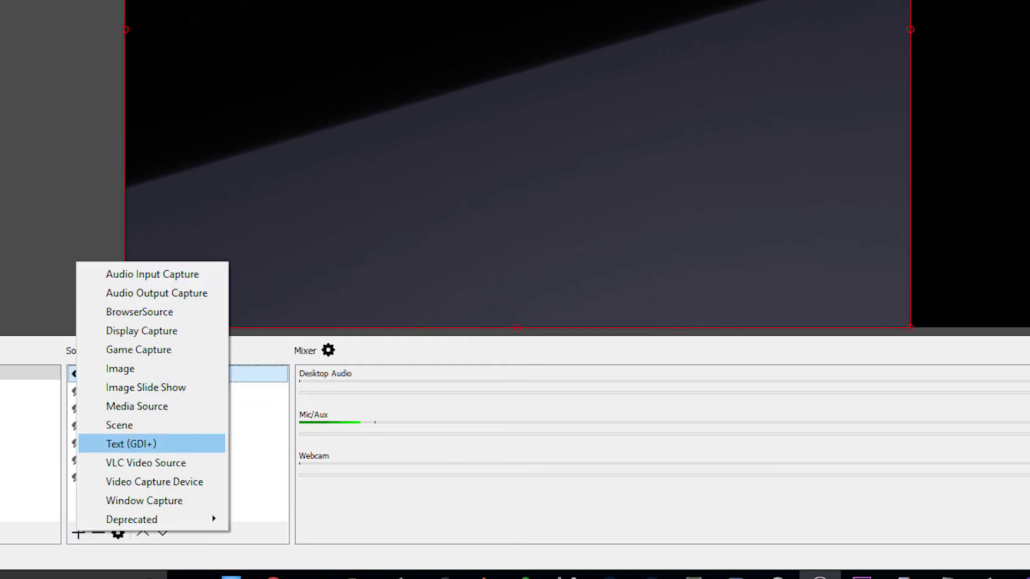
key("Return")
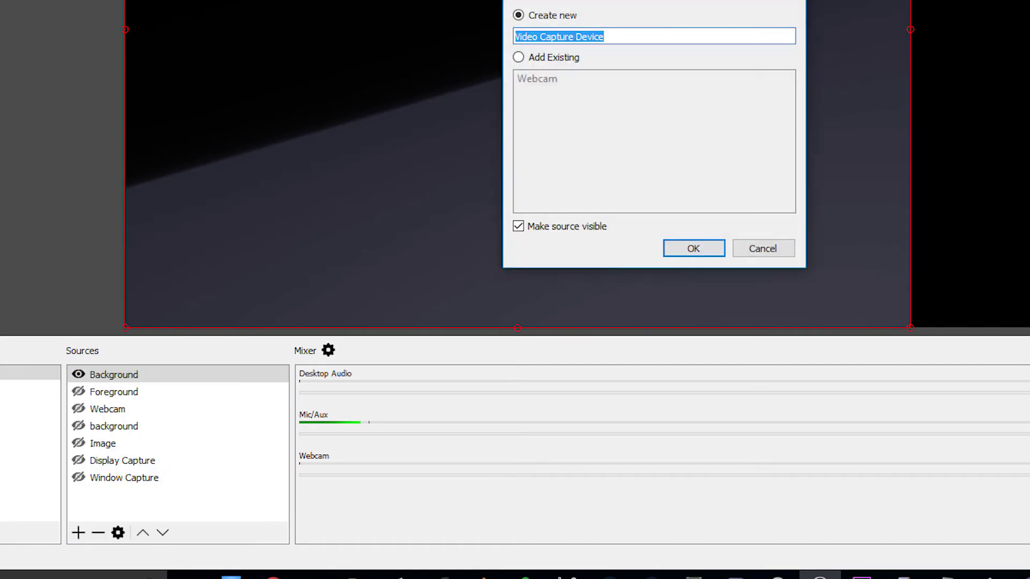
type("webcam")
key("Return")
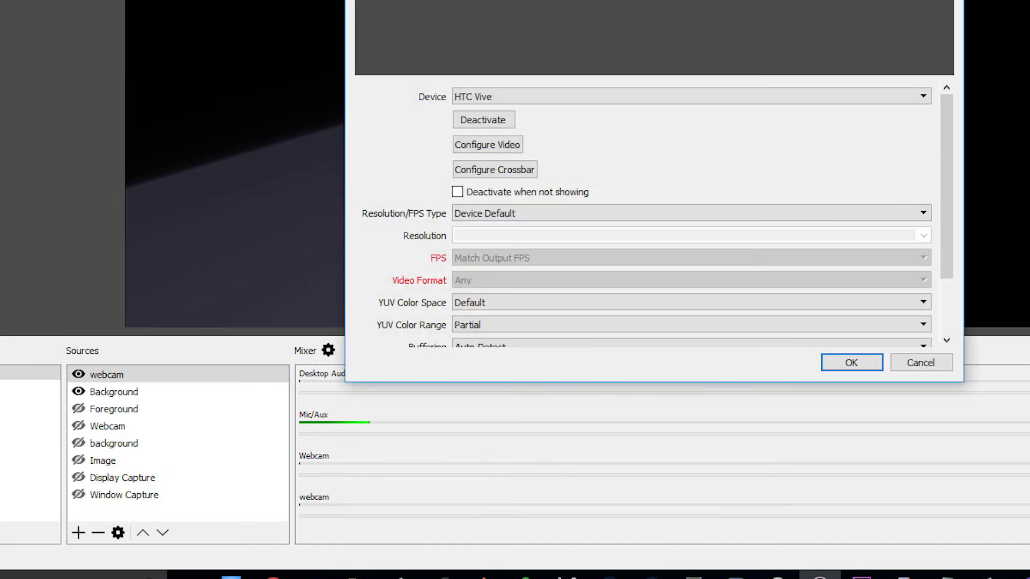
left_click(691, 96)
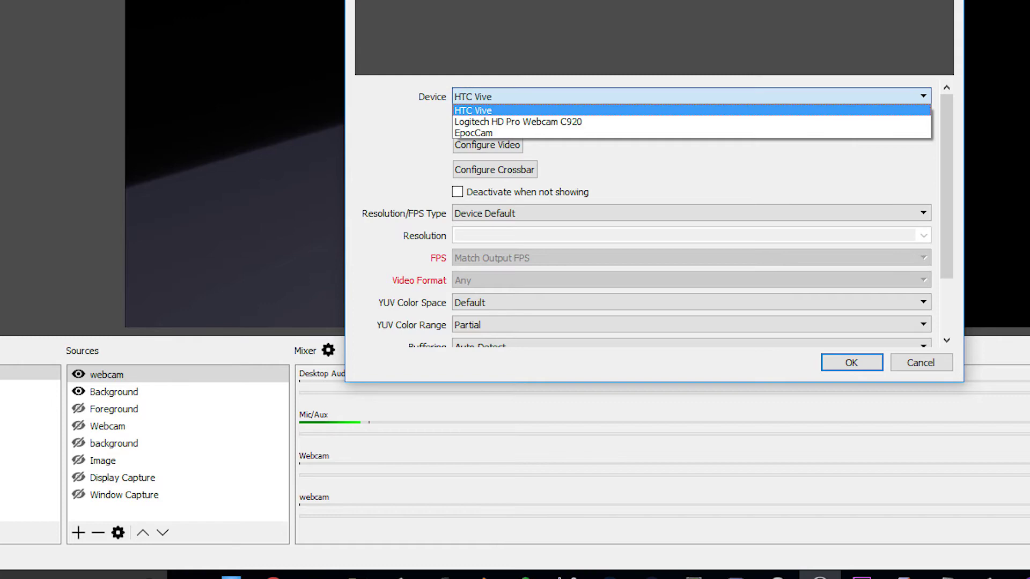
key("Return")
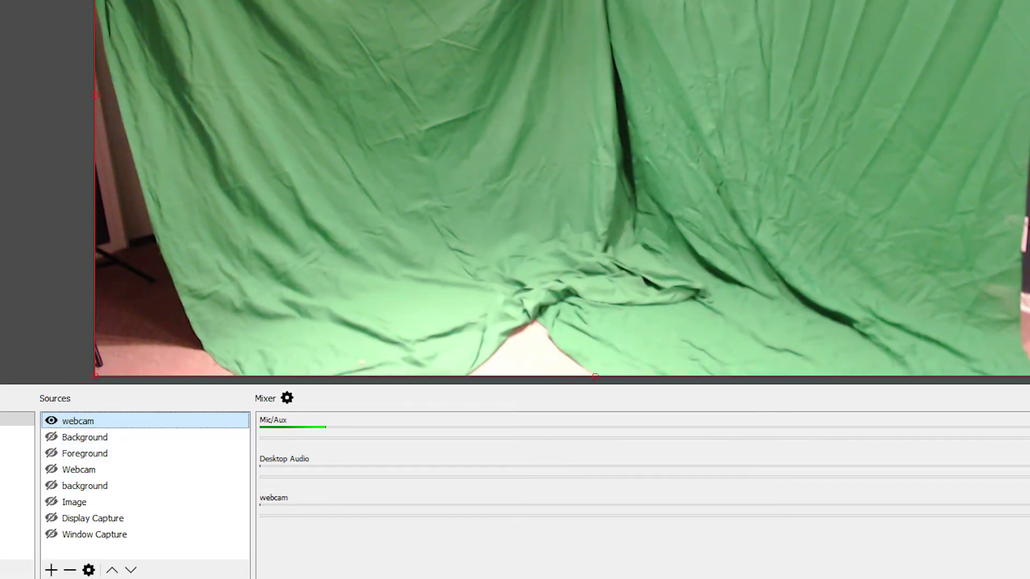
Step: Add a Color Key filter named greenKey to the webcam source
right_click(182, 174)
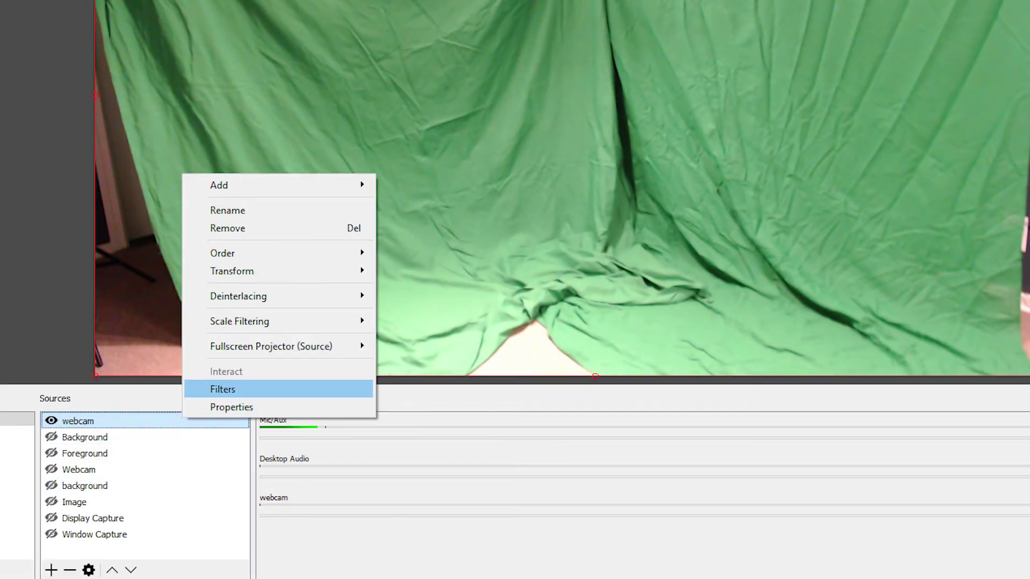
left_click(222, 389)
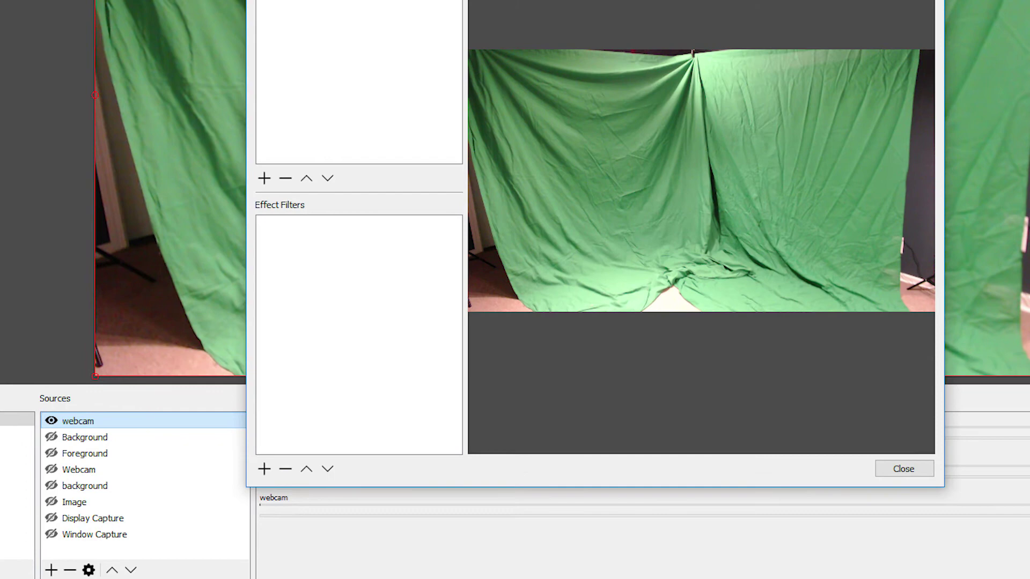
left_click(264, 469)
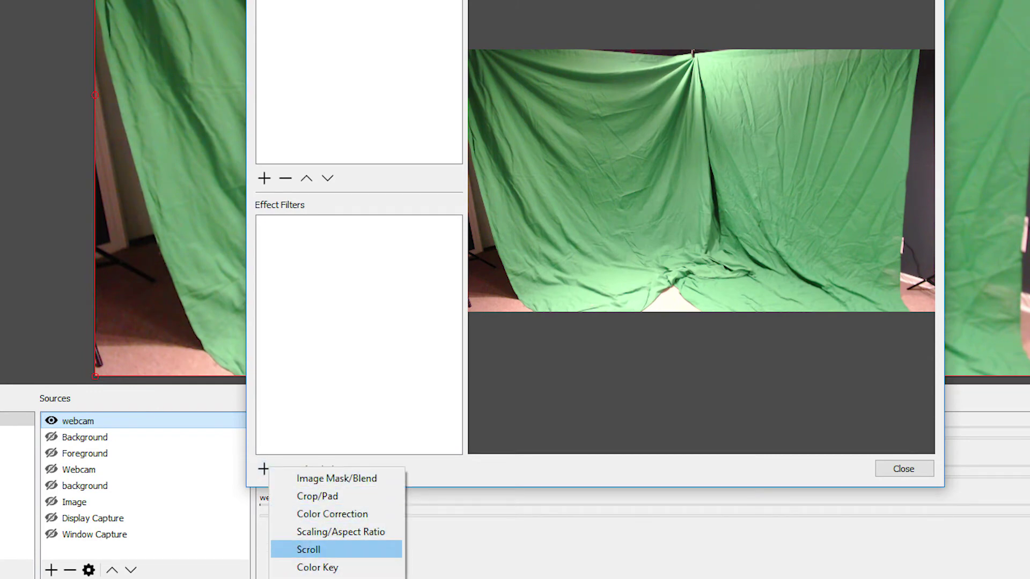
left_click(317, 567)
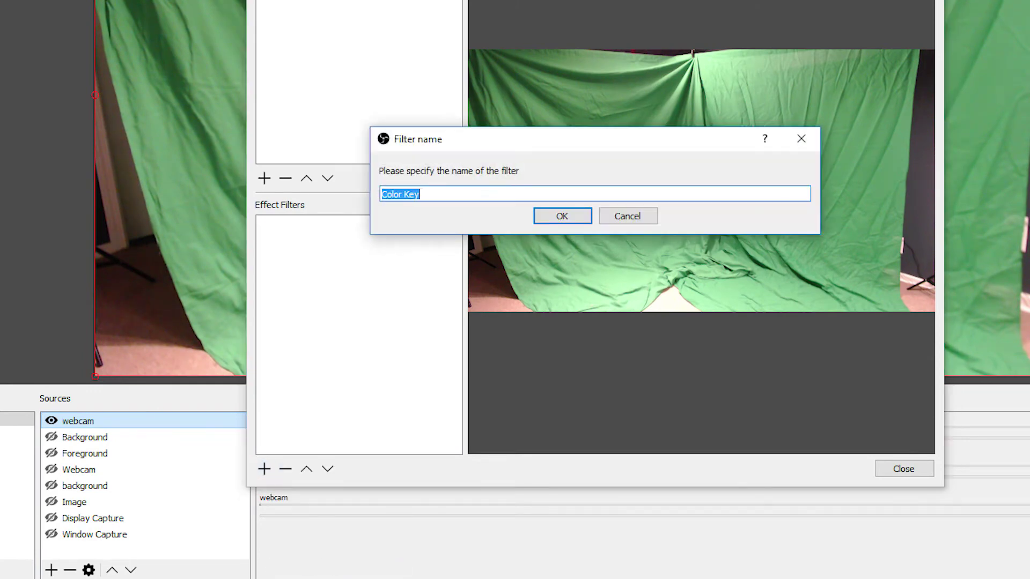
type("greenKey")
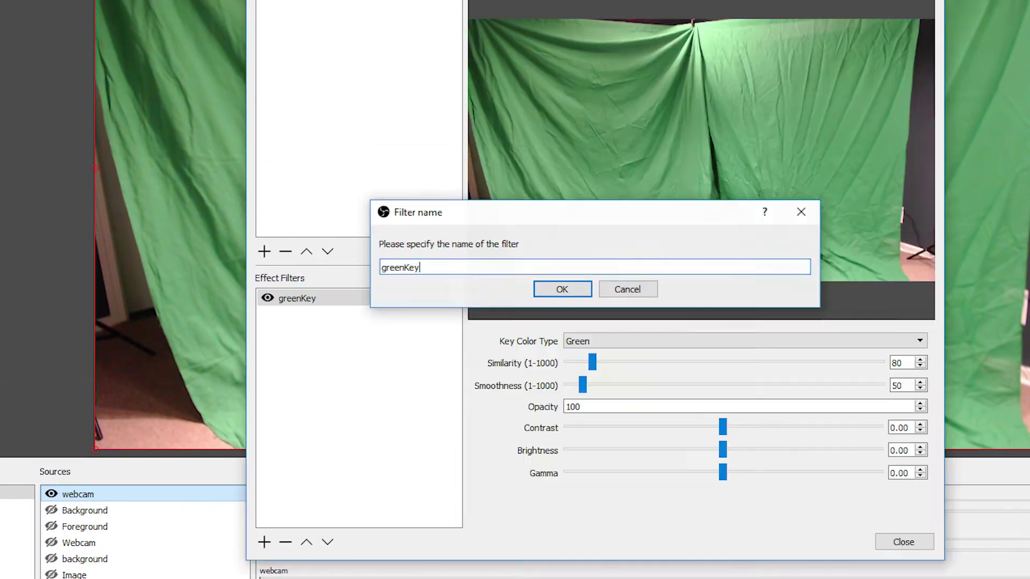
key("Return")
Step: Raise greenKey's Similarity from 80, nudge Contrast up, and make the Background layer visible
left_click_drag(592, 401, 801, 400)
mouse_move(722, 465)
left_mouse_down()
mouse_move(765, 465)
mouse_move(719, 465)
left_mouse_up()
left_click(925, 2)
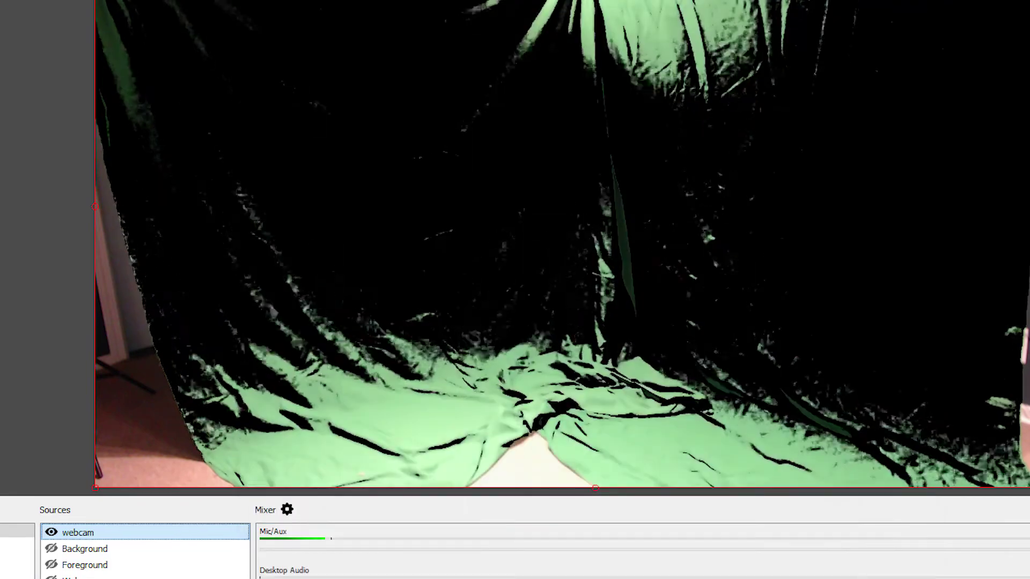
left_click(51, 549)
left_click(51, 549)
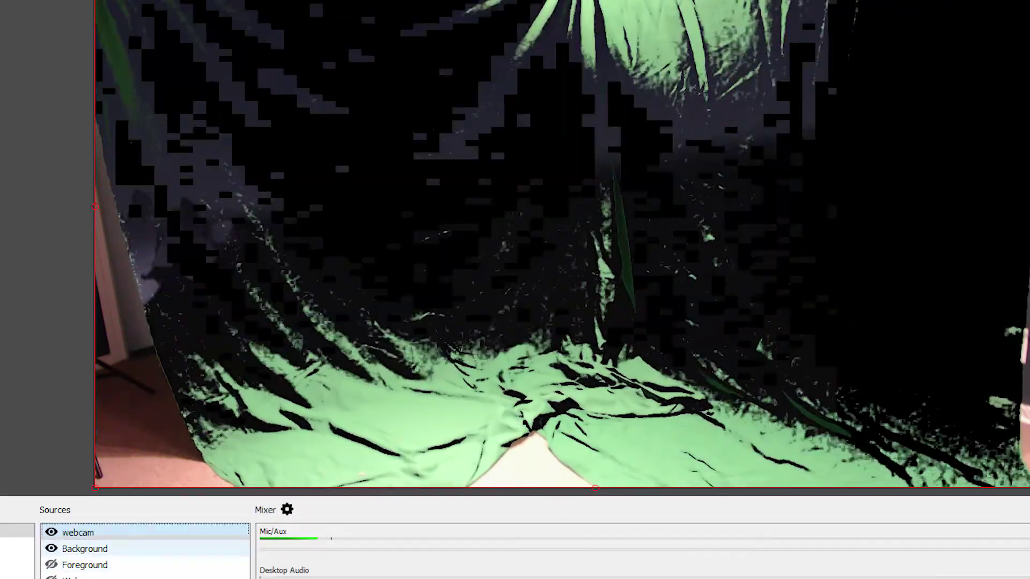
left_click(51, 548)
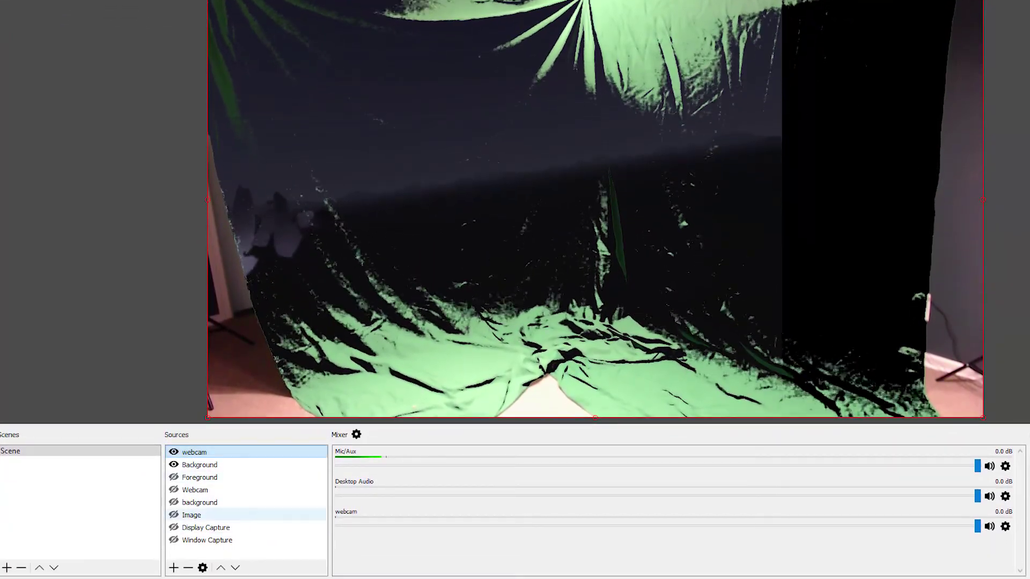
Step: Add a Window Capture source, shortening the duplicate name 'Foreground' to 'Foregroun'
left_click(173, 576)
left_click(230, 531)
type("Foreground")
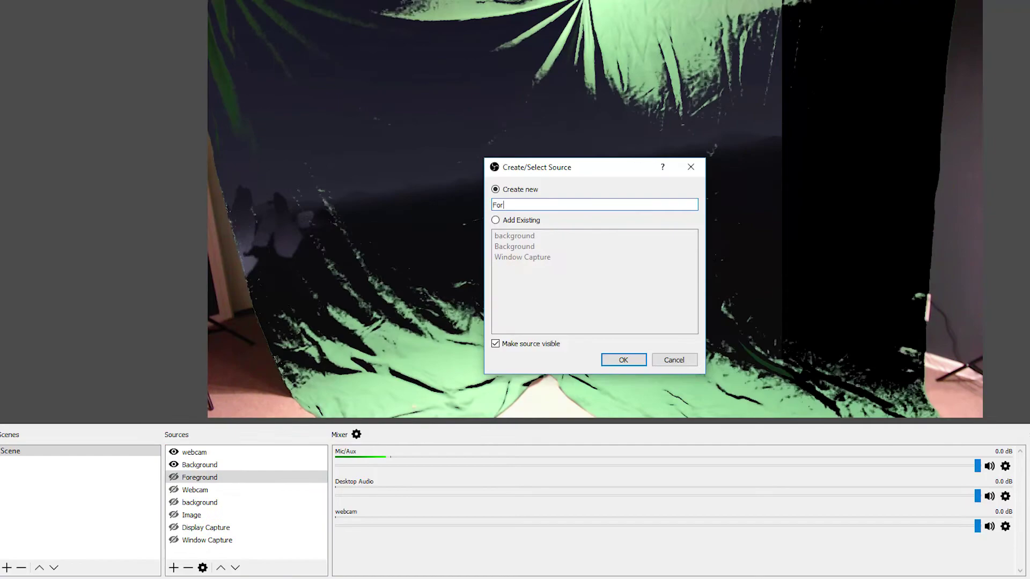
key("Return")
key("Return")
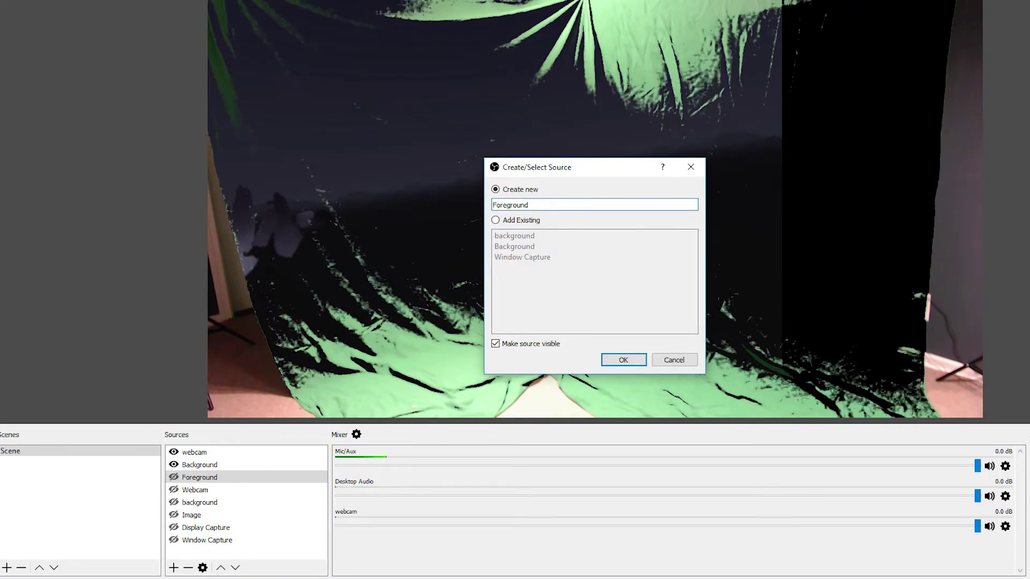
key("BackSpace")
key("BackSpace")
type("n")
key("Return")
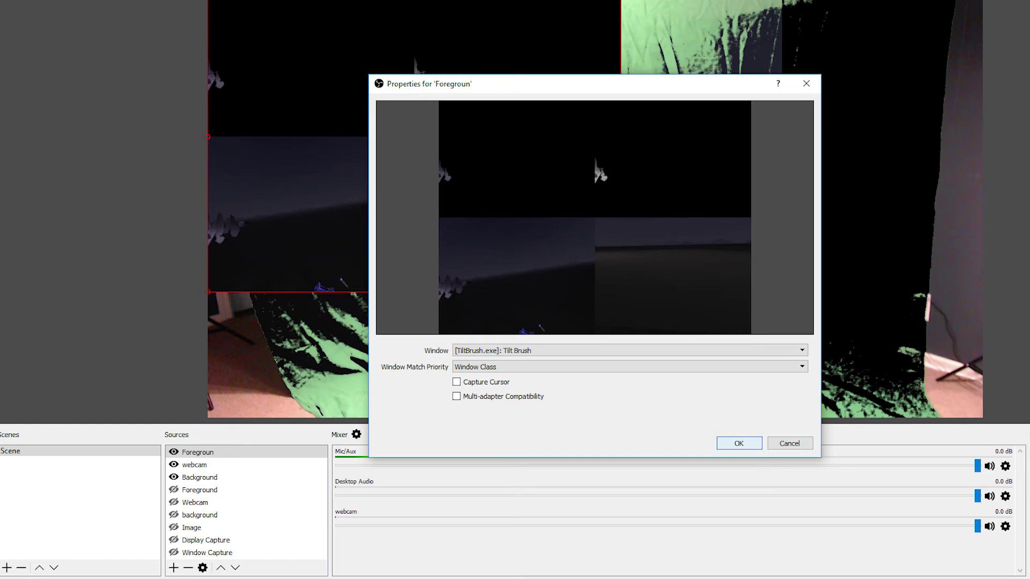
Step: Accept the Tilt Brush capture settings and add a Crop/Pad filter to Foregroun
left_click(739, 444)
right_click(261, 453)
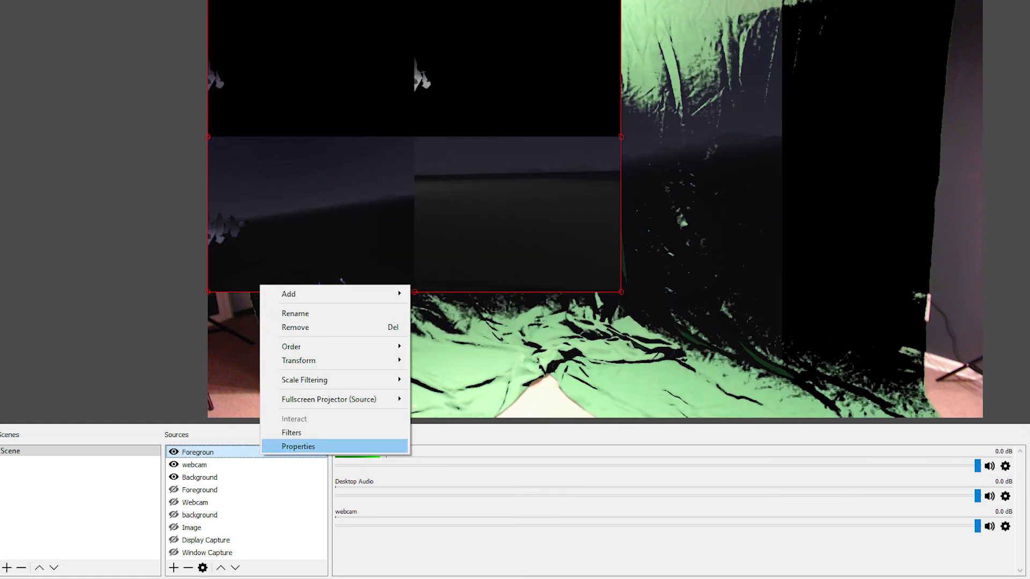
left_click(291, 432)
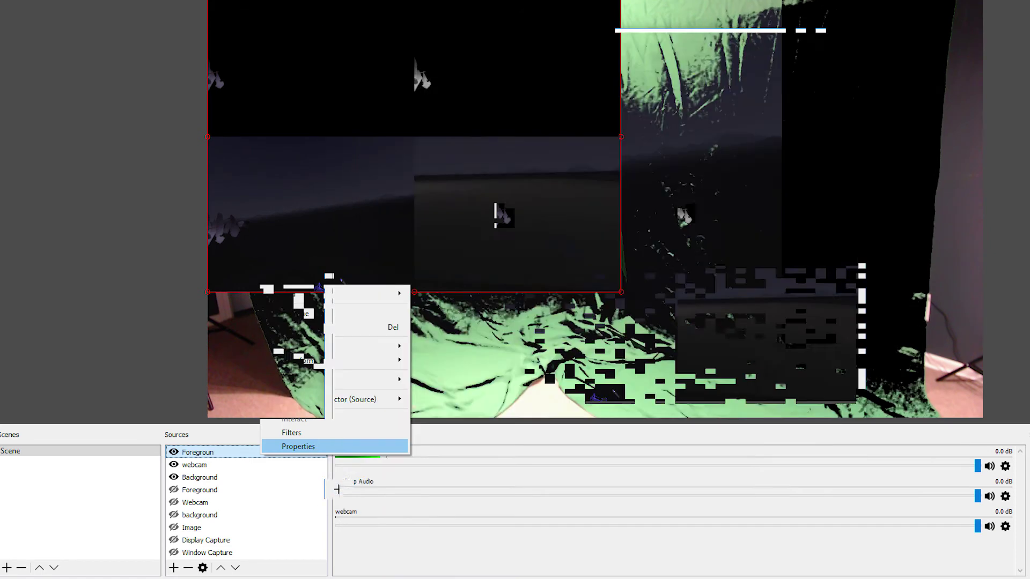
left_click(338, 489)
left_click(376, 509)
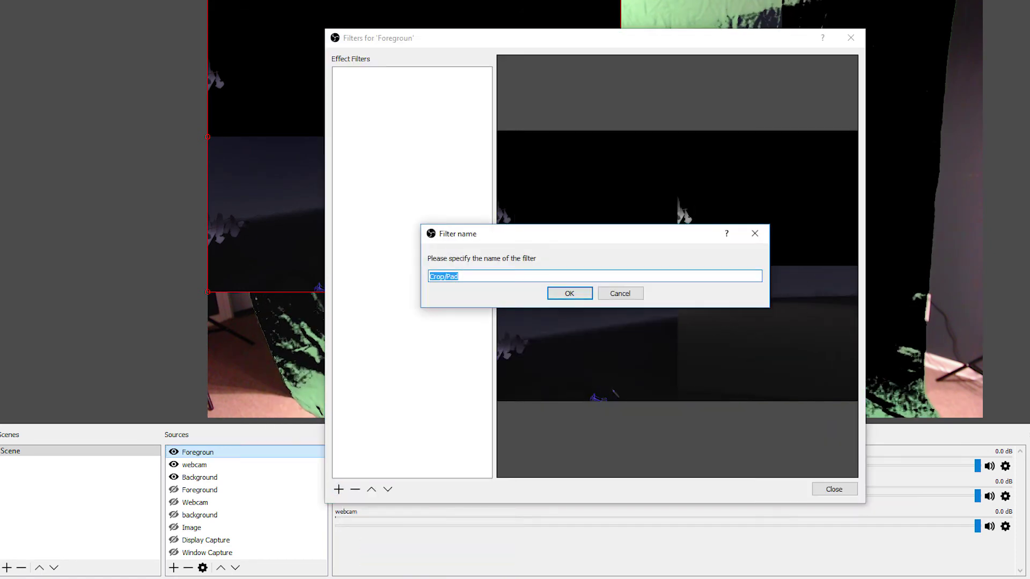
left_click(569, 293)
Step: Crop Right 540 and Bottom 400, then fit Foregroun to the canvas height
double_click(531, 378)
type("540")
key("Tab")
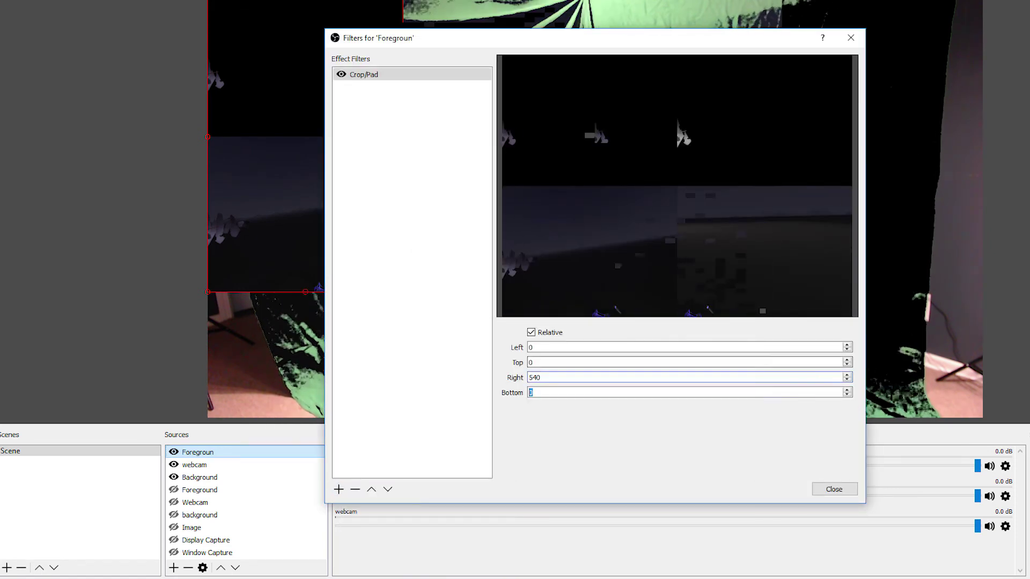
type("400")
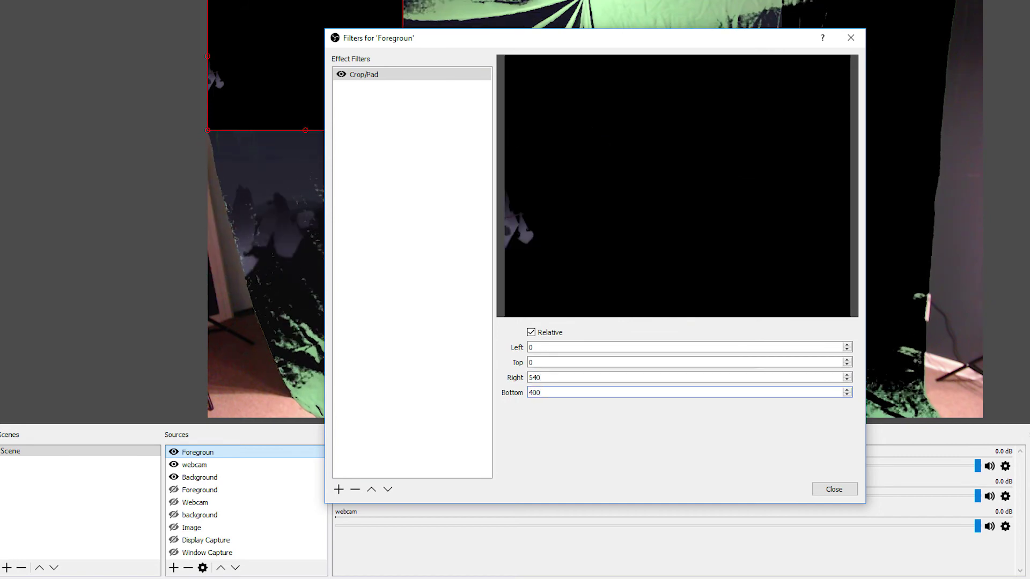
key("Return")
key("ctrl+f")
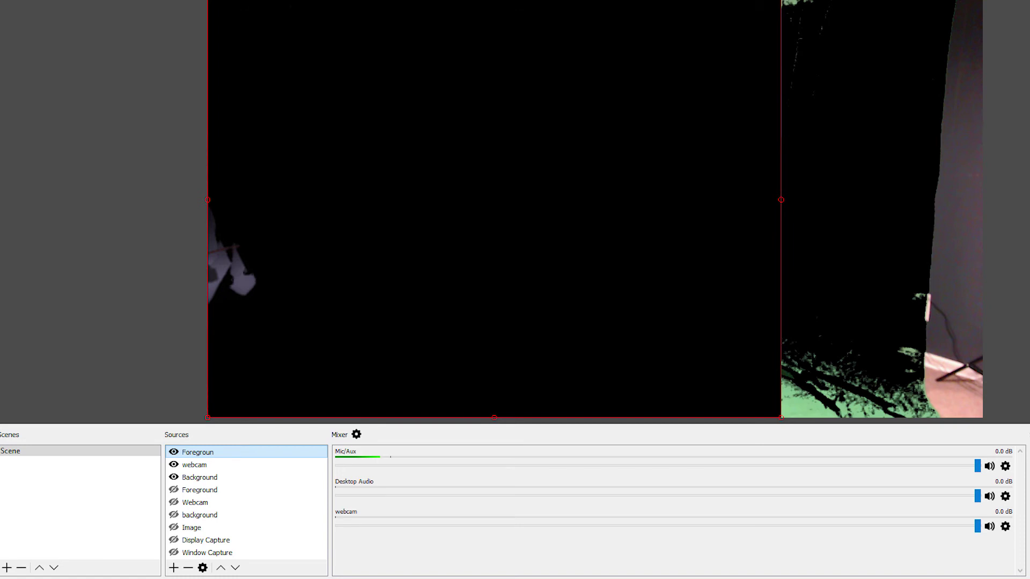
Step: Add a Color Key filter to Foregroun with Key Color Type set to Custom Color
right_click(214, 452)
left_click(269, 427)
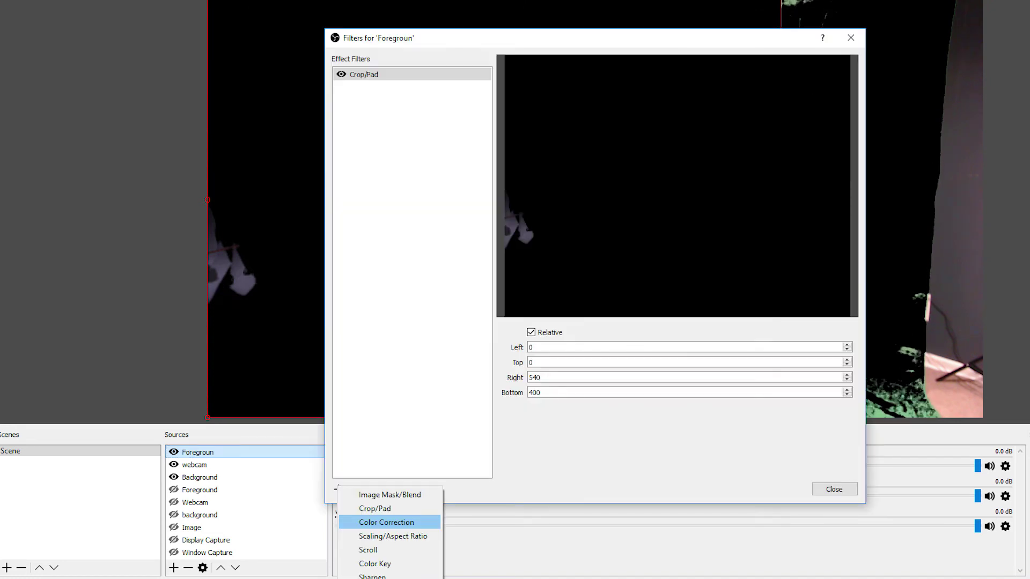
left_click(375, 563)
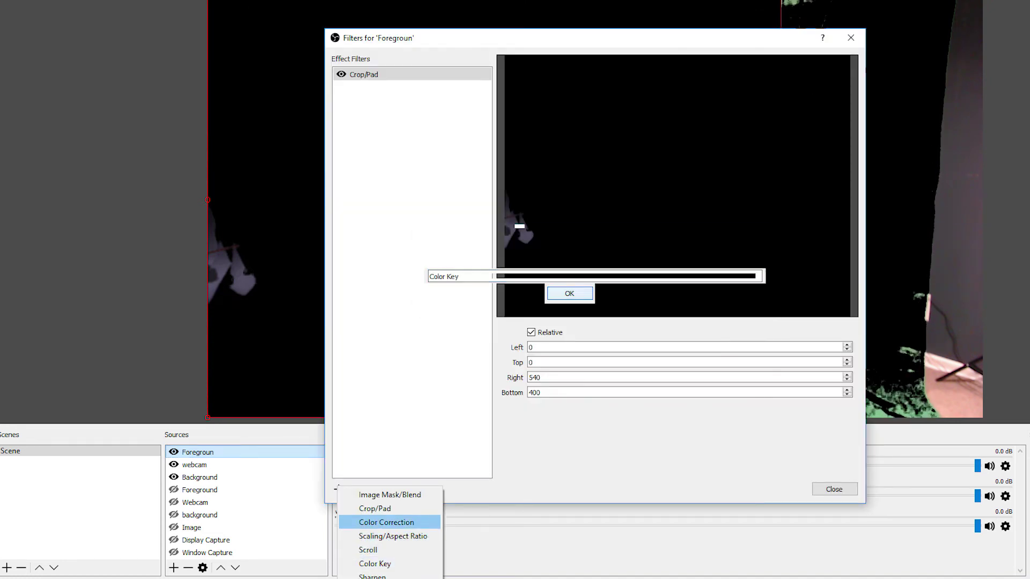
key("Return")
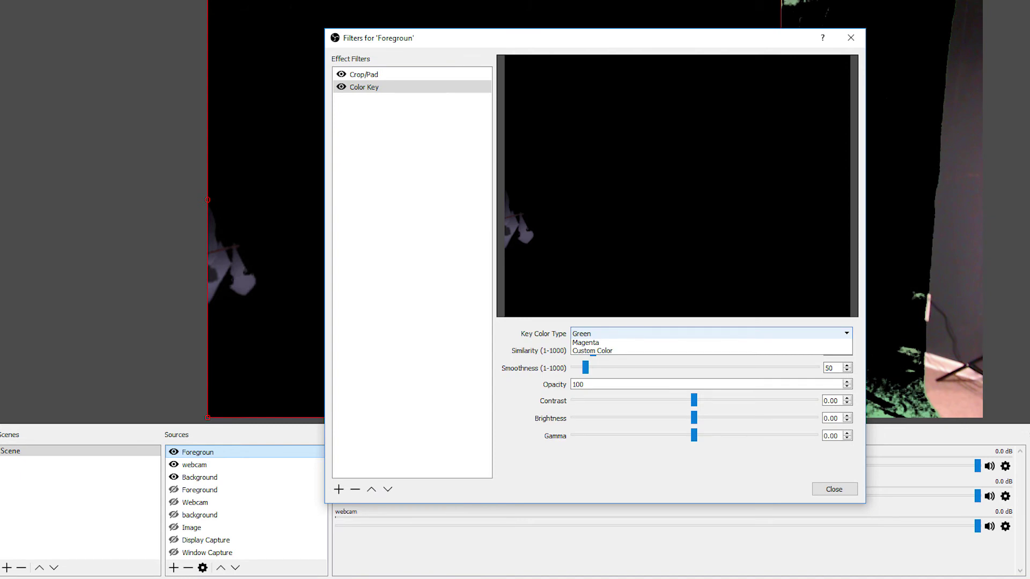
left_click(592, 376)
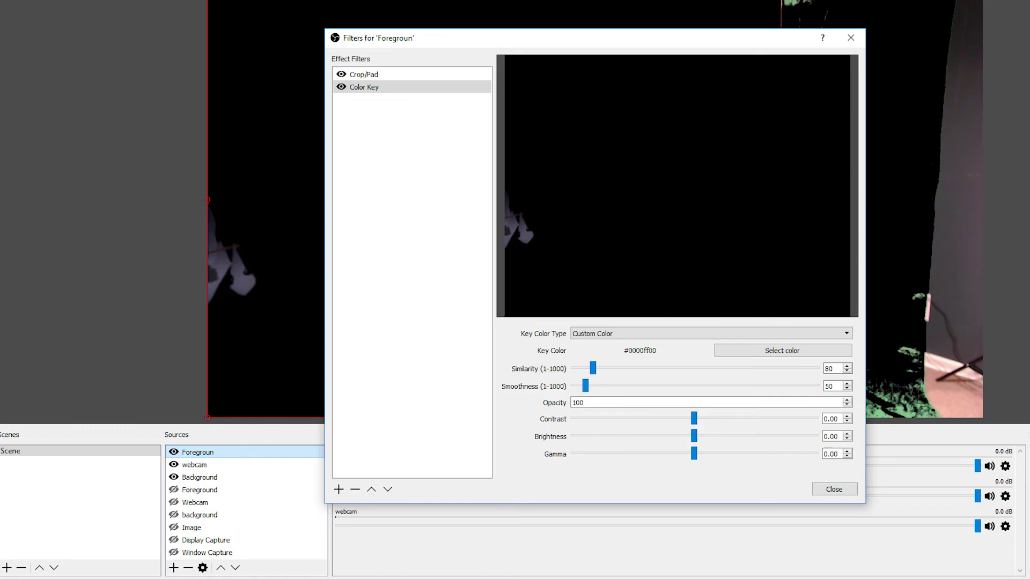
left_click(782, 351)
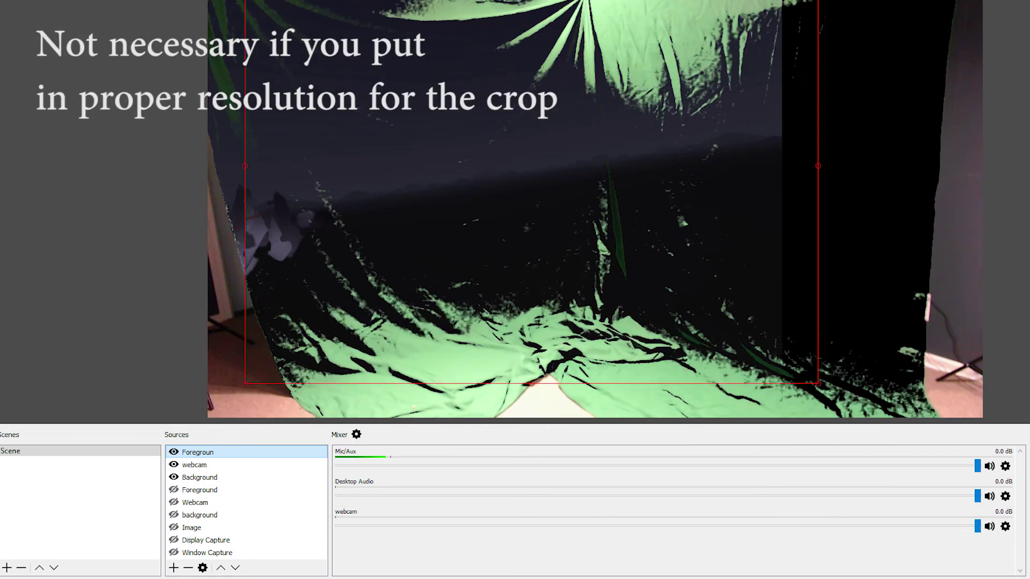
Step: Nudge the Foregroun layer slightly lower so its strokes align over the webcam scene
mouse_move(522, 168)
left_mouse_down()
mouse_move(509, 187)
mouse_move(529, 175)
mouse_move(520, 186)
left_mouse_up()
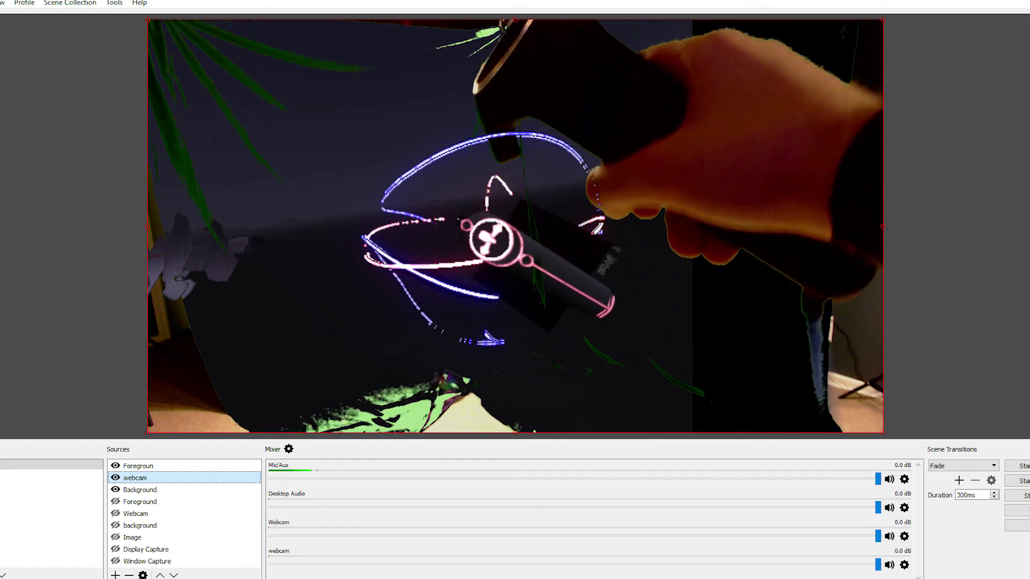
Step: Shrink the webcam layer from its top-right corner and move it to the lower middle
key("Escape")
left_click(135, 478)
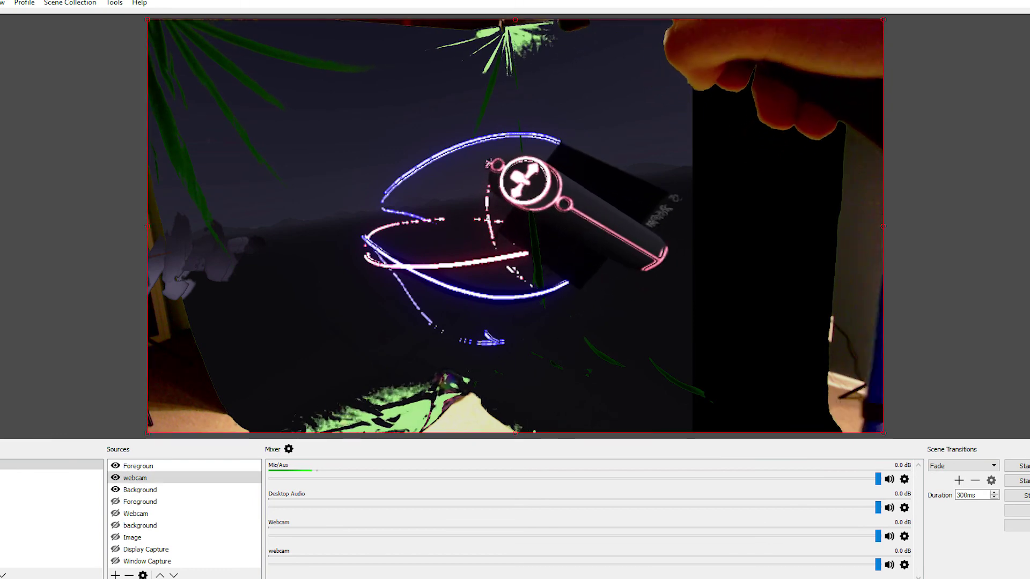
left_click_drag(883, 20, 509, 230)
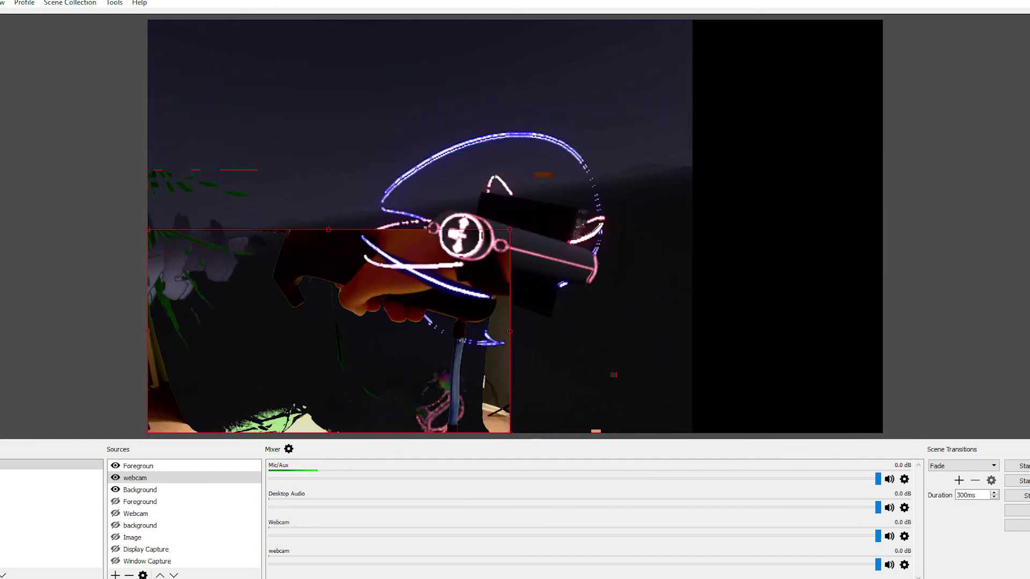
left_click_drag(375, 317, 496, 296)
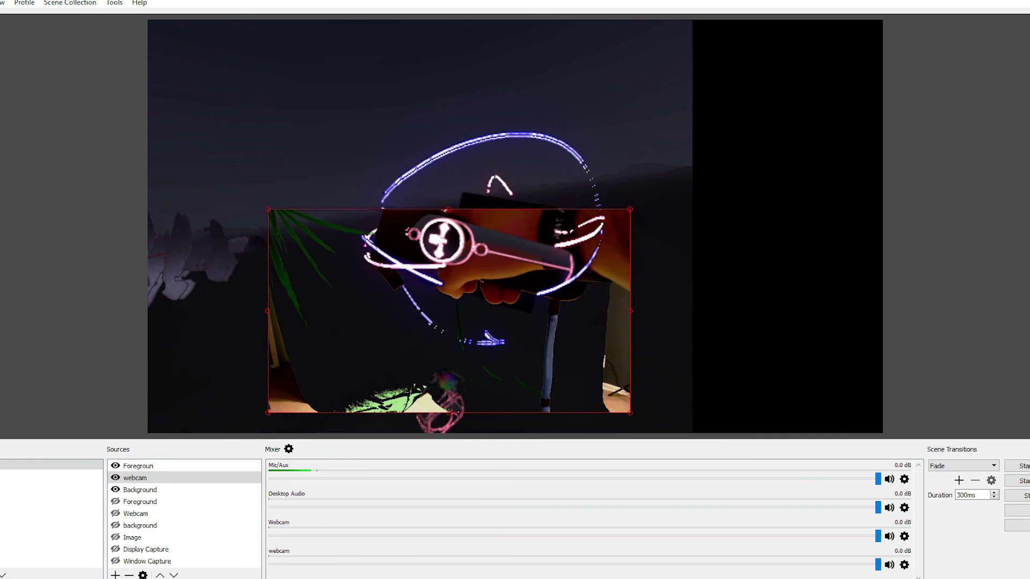